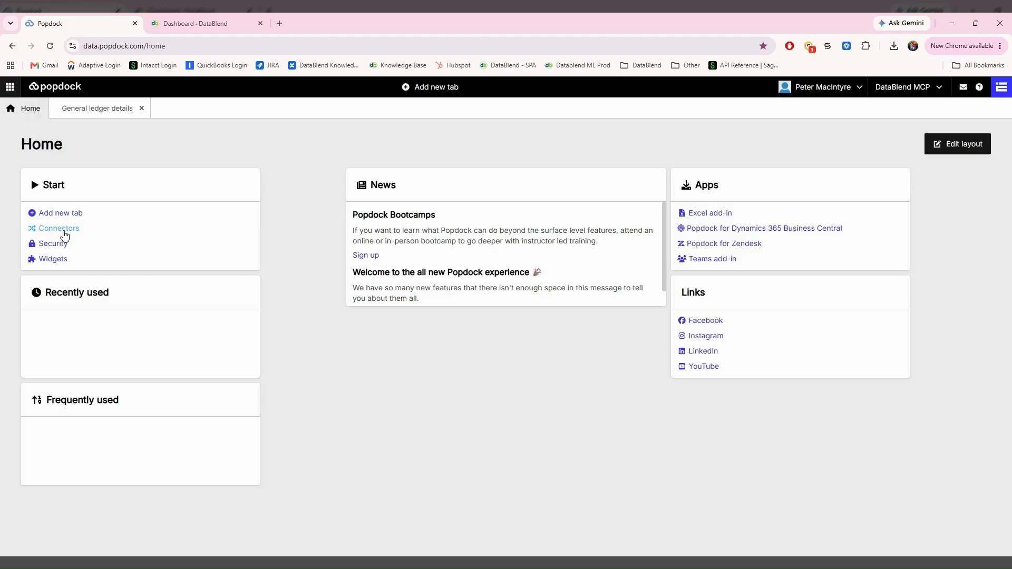
Step: From the Connectors page, start adding a new connector and put focus in the catalogue search
{"action": "left_click", "coordinate": [10, 87]}
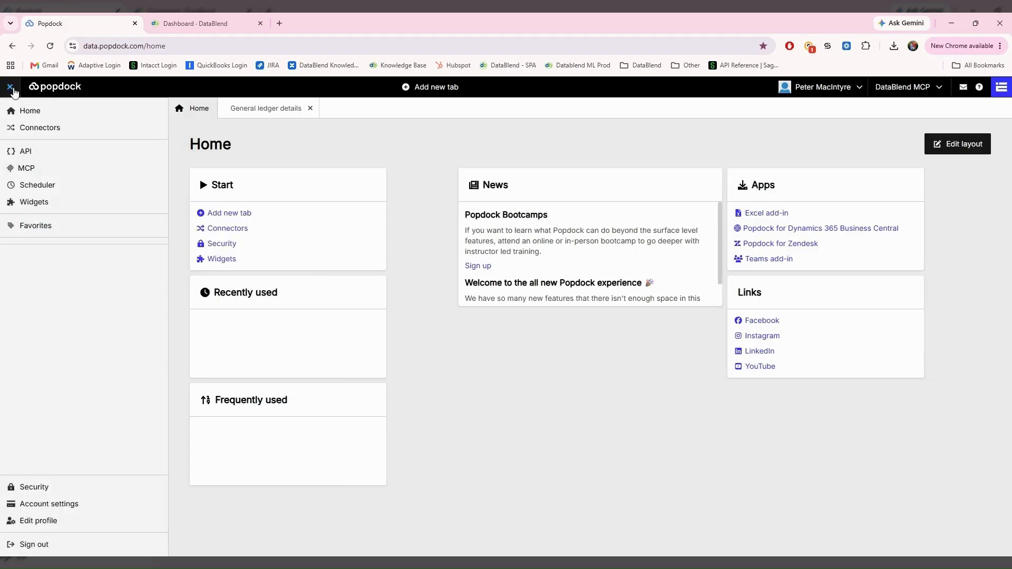
{"action": "left_click", "coordinate": [32, 129]}
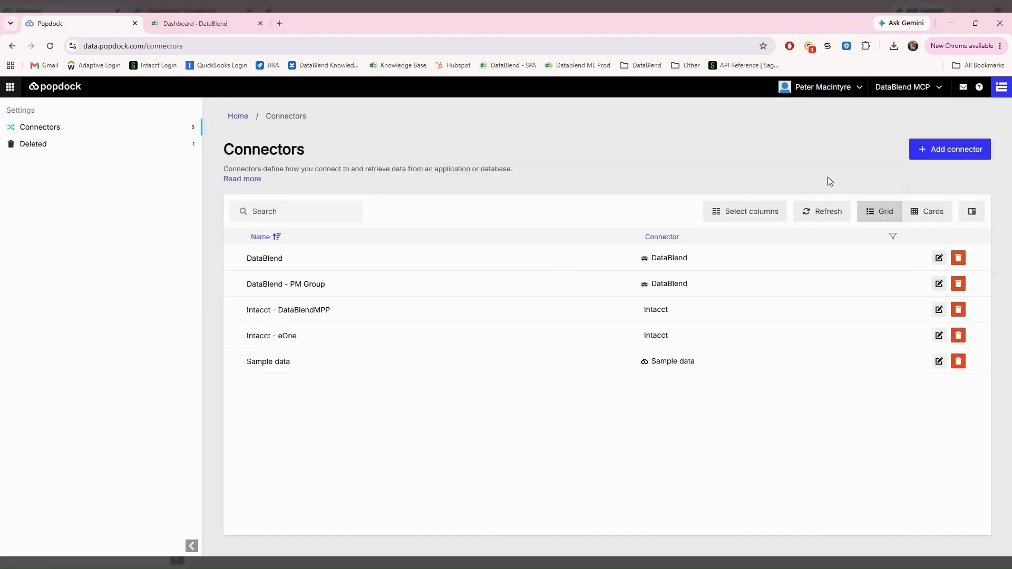
{"action": "left_click", "coordinate": [938, 151]}
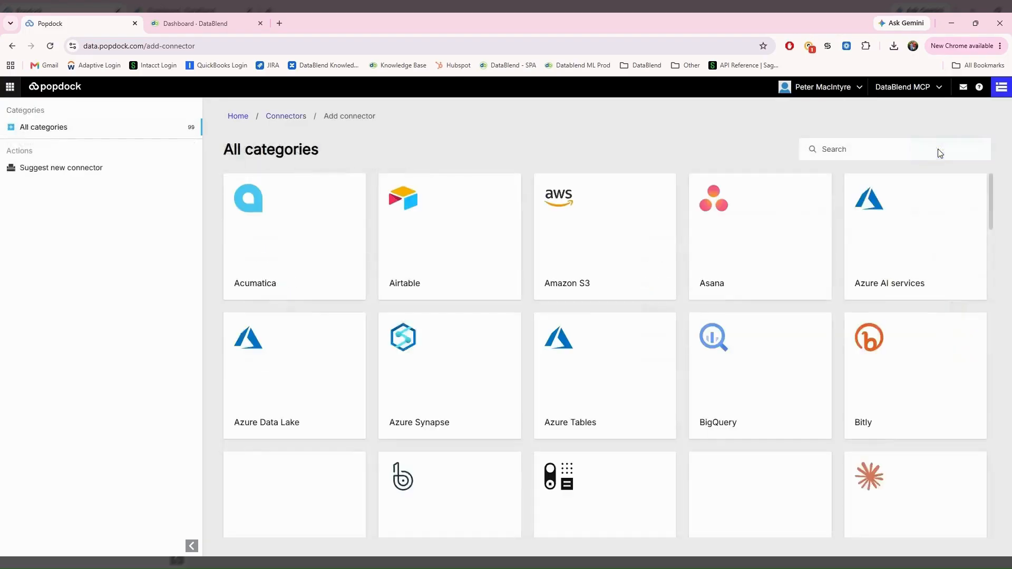
{"action": "left_click", "coordinate": [833, 150]}
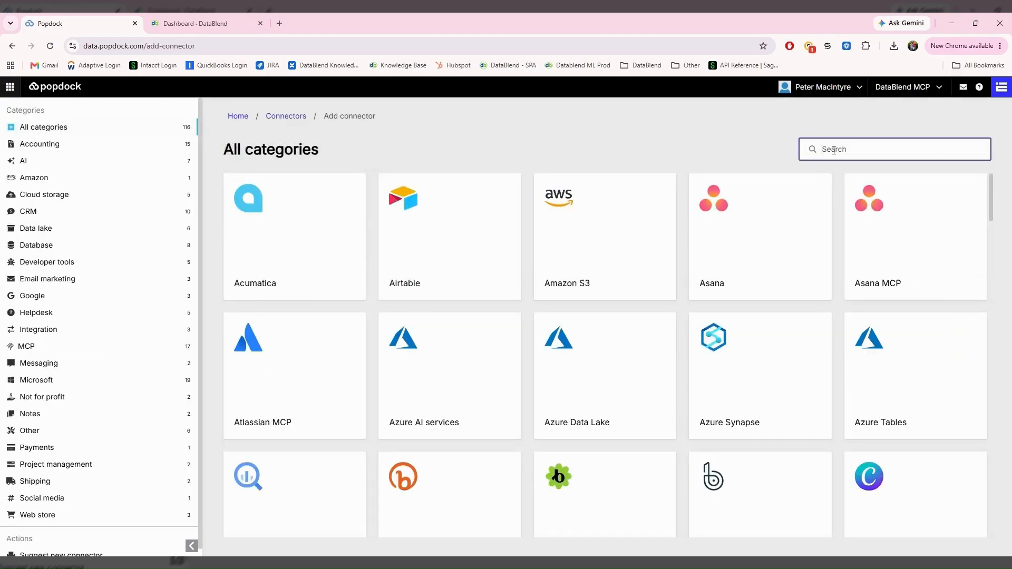
Step: Search 'datab', pick the DataBlend connector and set its connection type to Client credentials
{"action": "type", "text": "databl"}
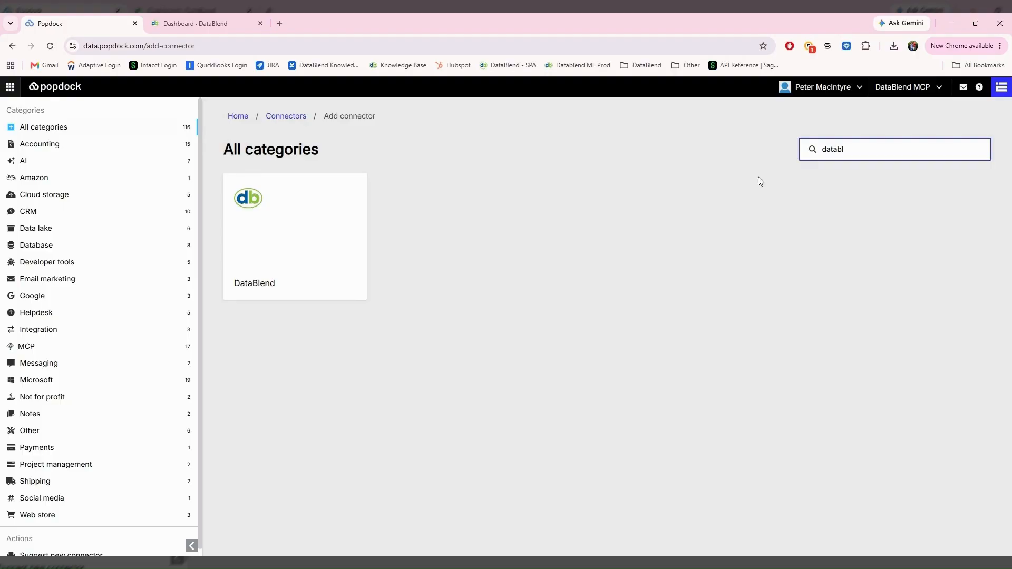
{"action": "left_click", "coordinate": [337, 269]}
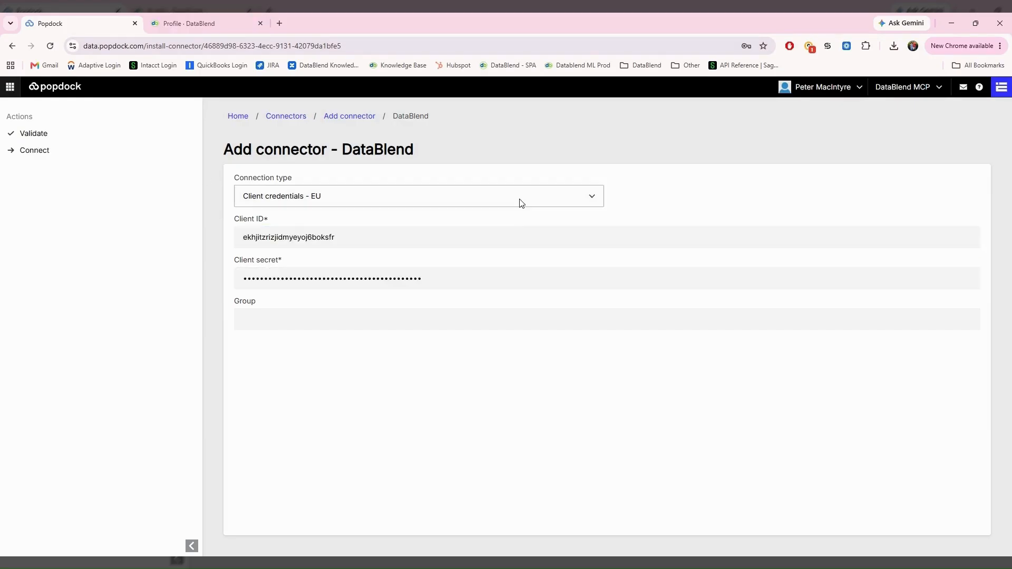
{"action": "left_click", "coordinate": [520, 203]}
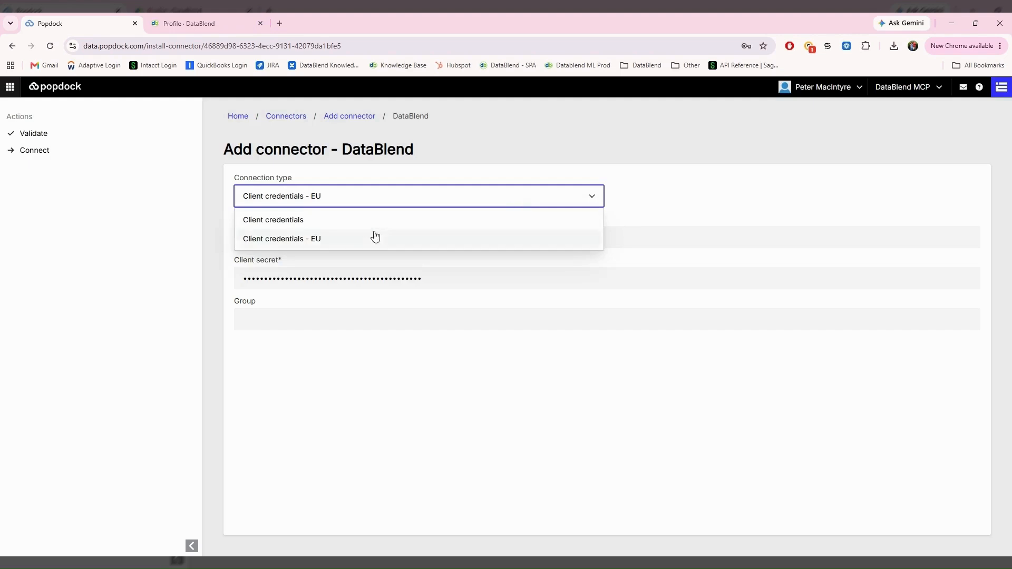
{"action": "left_click", "coordinate": [308, 225]}
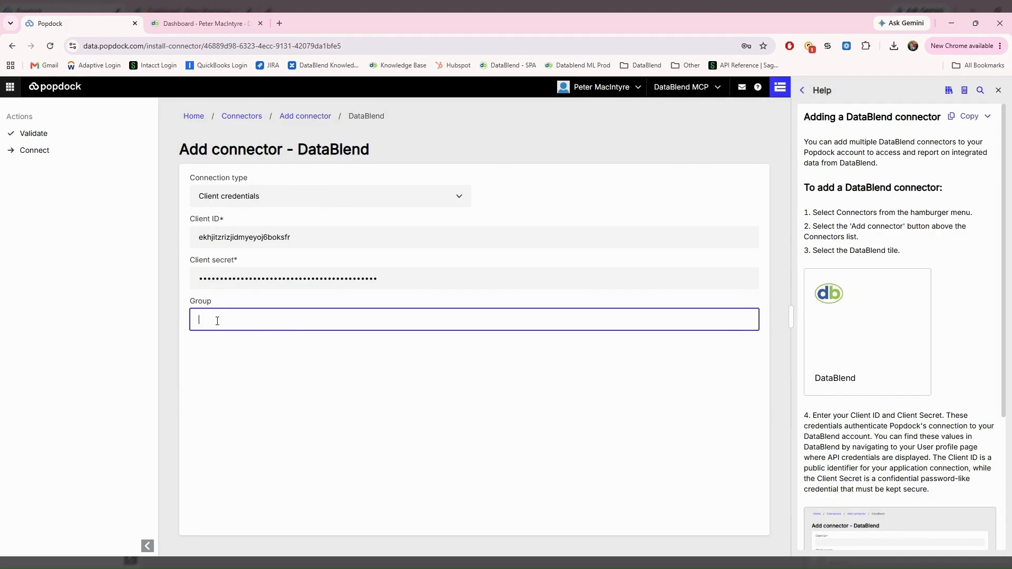
Step: Copy the group ID from the DataBlend dashboard URL into the connector's Group field
{"action": "left_click", "coordinate": [202, 23]}
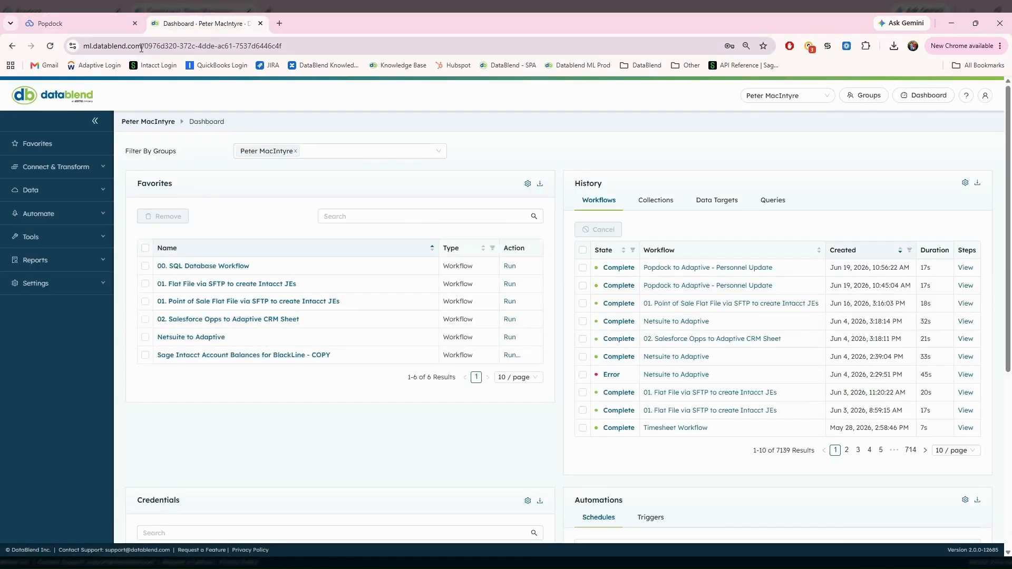
{"action": "left_click_drag", "start_coordinate": [146, 47], "coordinate": [369, 44]}
{"action": "key", "text": "ctrl+c"}
{"action": "left_click", "coordinate": [84, 22]}
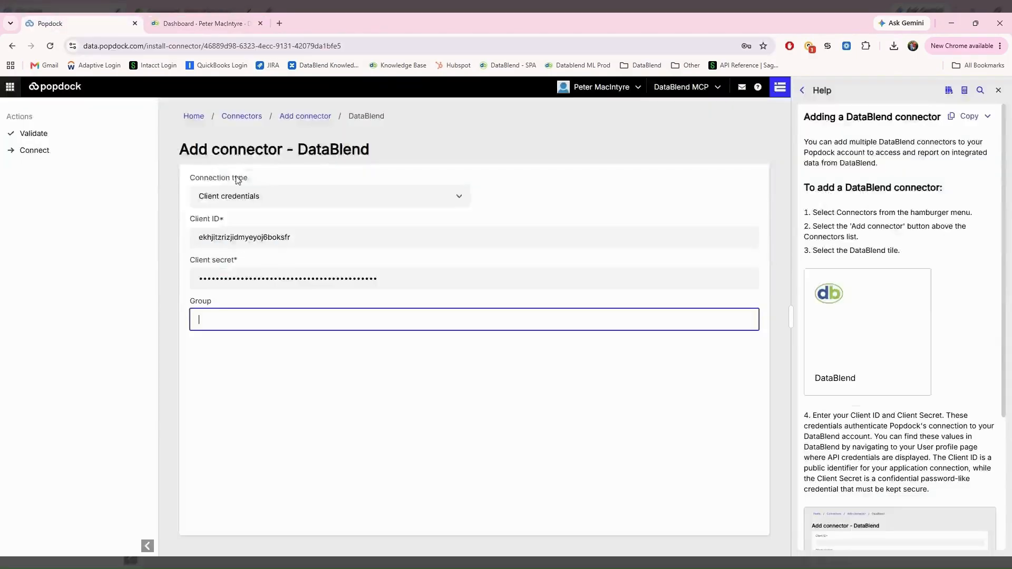
{"action": "key", "text": "ctrl+v"}
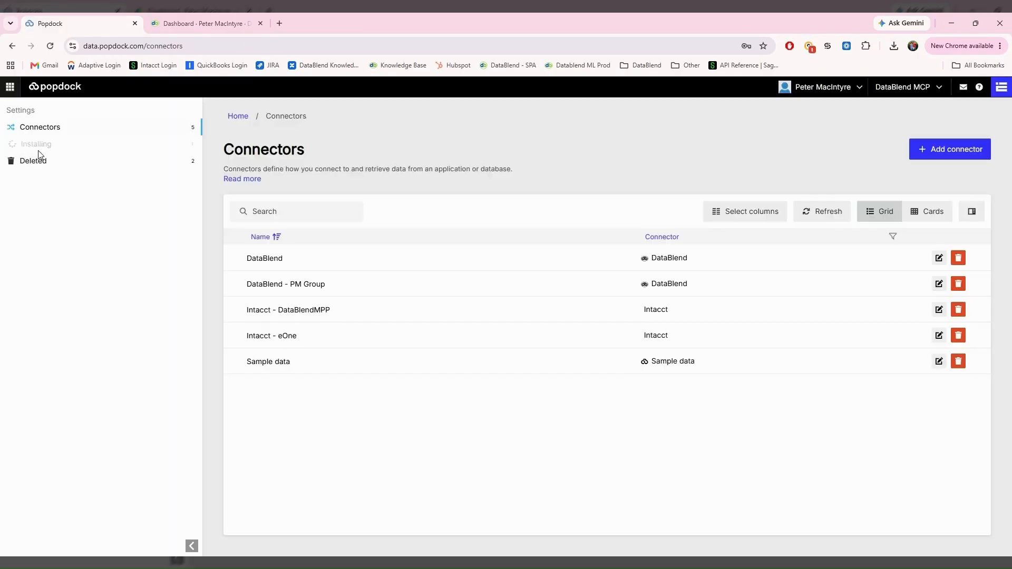
Step: Rename the installing DataBlend (2) connector to 'DataBlend - New Group' and show its 61 lists
{"action": "left_click", "coordinate": [66, 153]}
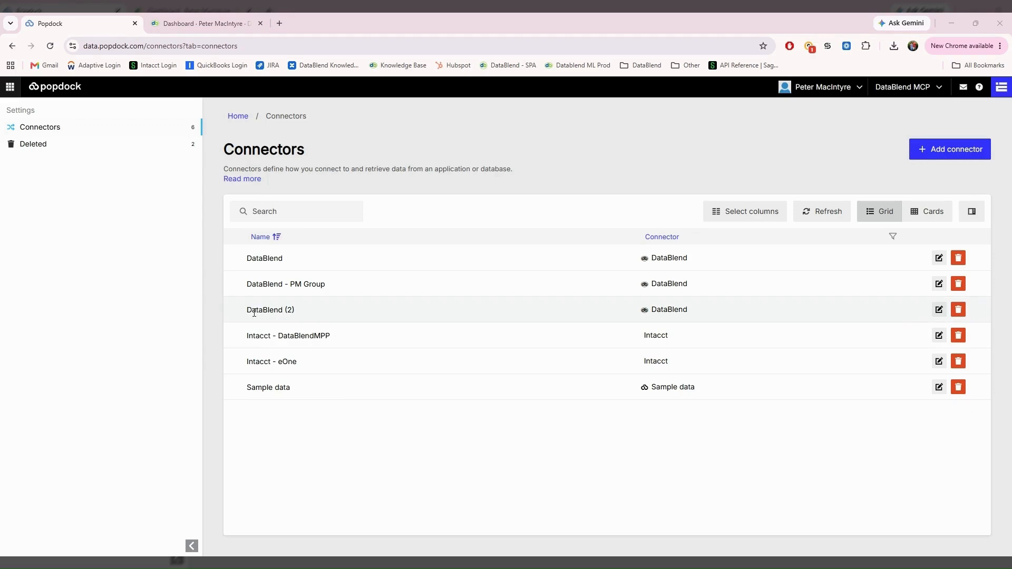
{"action": "left_click", "coordinate": [938, 309]}
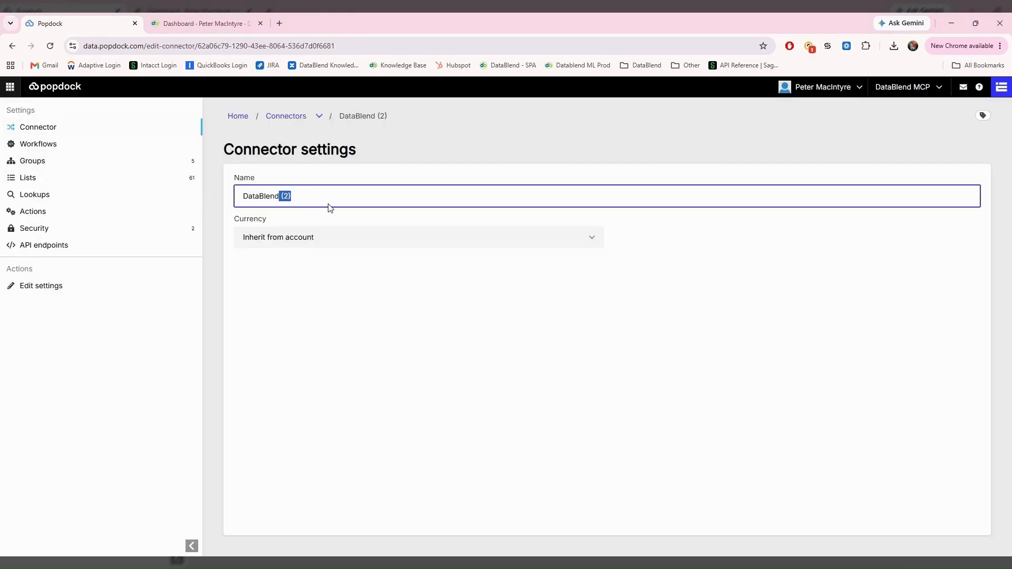
{"action": "type", "text": "- New Group"}
{"action": "left_click", "coordinate": [331, 288]}
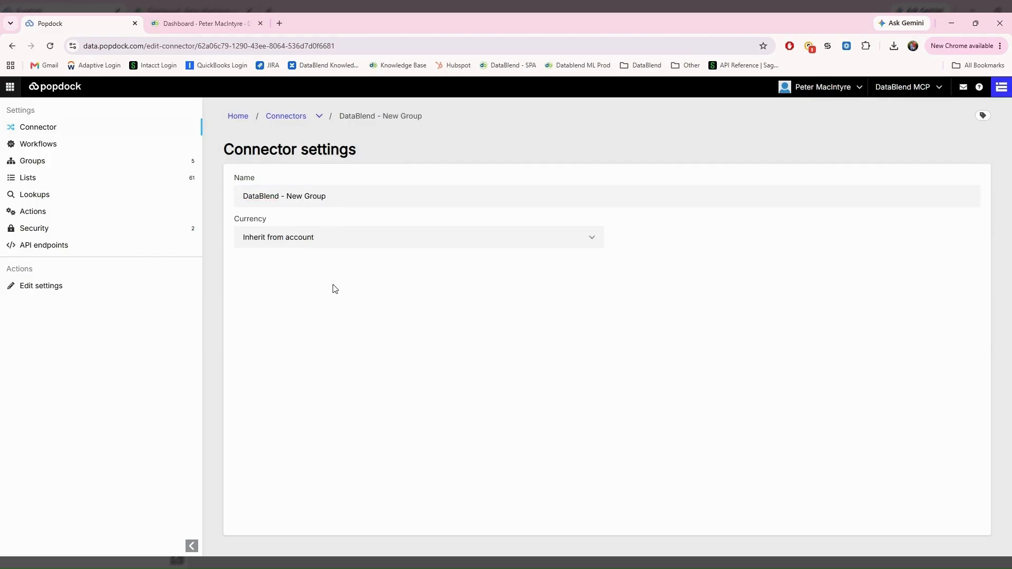
{"action": "left_click", "coordinate": [48, 183]}
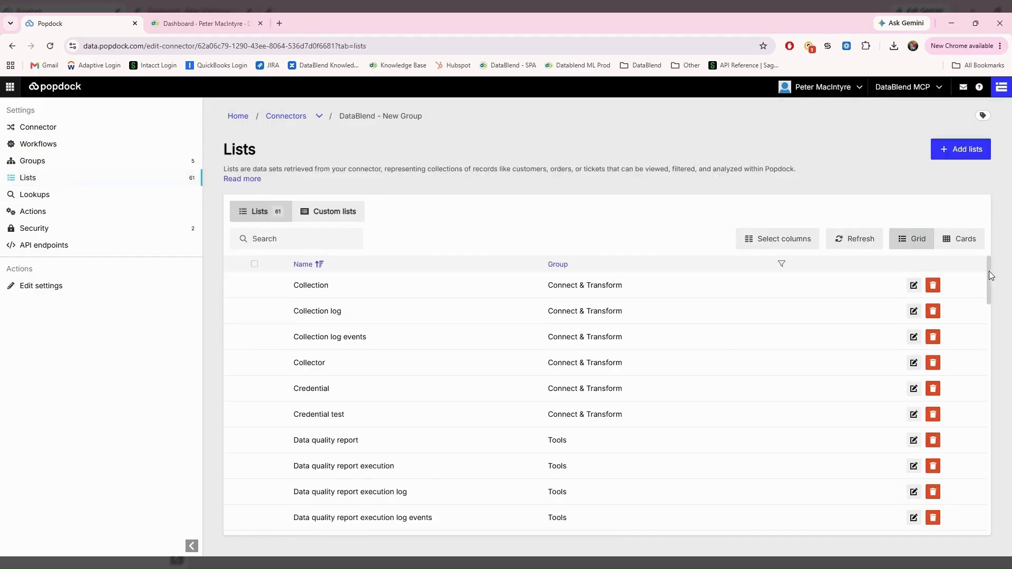
Step: Open the Query list and check its 38 fields, confirming all fields are already added
{"action": "left_click_drag", "start_coordinate": [989, 275], "coordinate": [978, 399]}
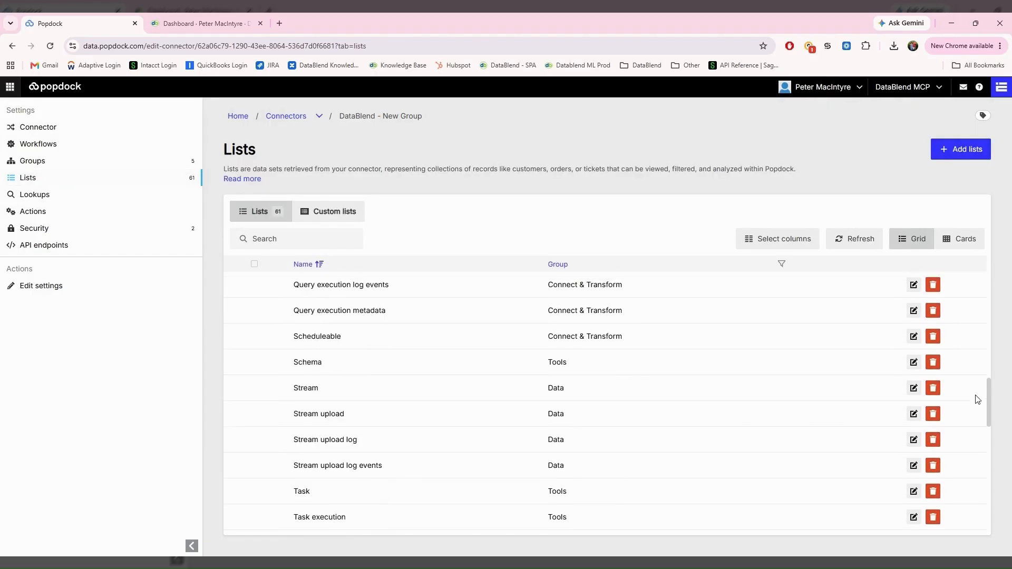
{"action": "scroll", "coordinate": [978, 399], "scroll_direction": "down", "scroll_amount": 1}
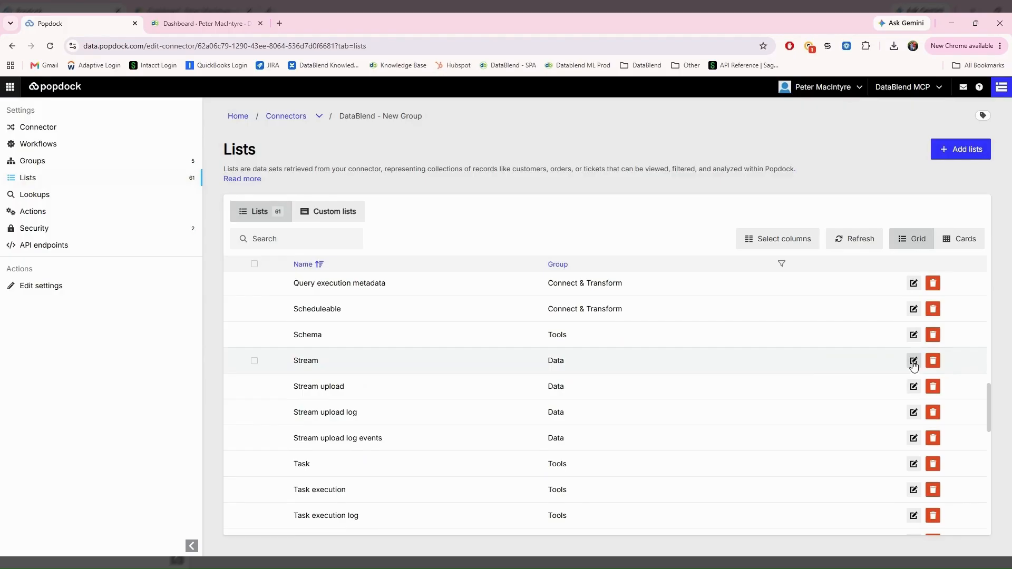
{"action": "scroll", "coordinate": [913, 364], "scroll_direction": "up", "scroll_amount": 3}
{"action": "left_click", "coordinate": [913, 338]}
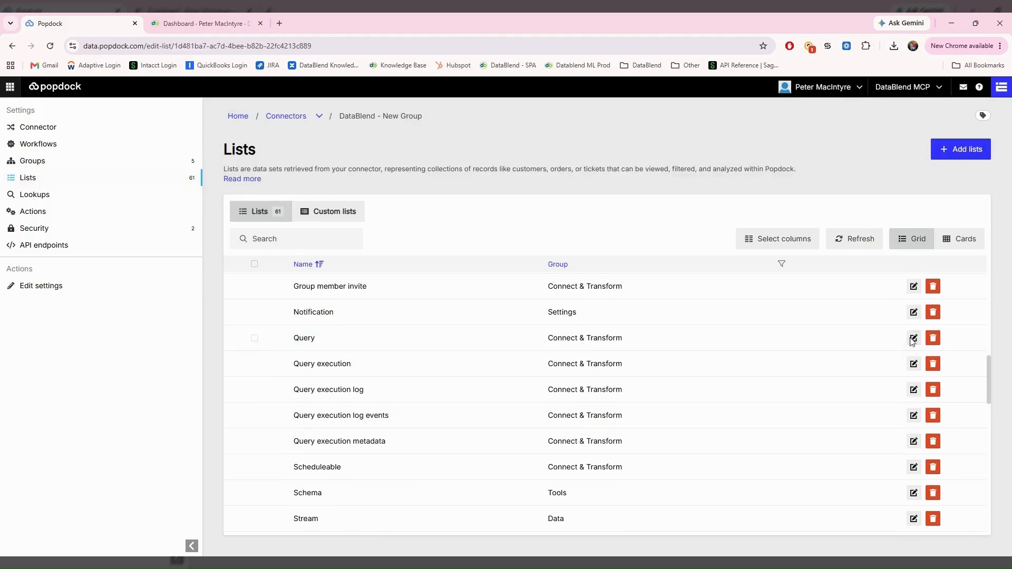
{"action": "left_click", "coordinate": [80, 150]}
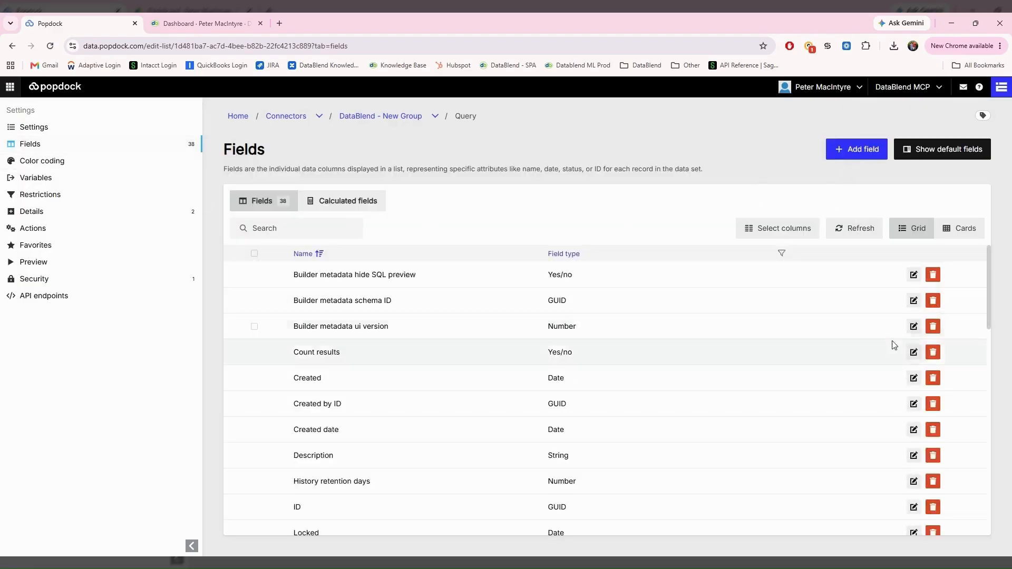
{"action": "left_click", "coordinate": [857, 154]}
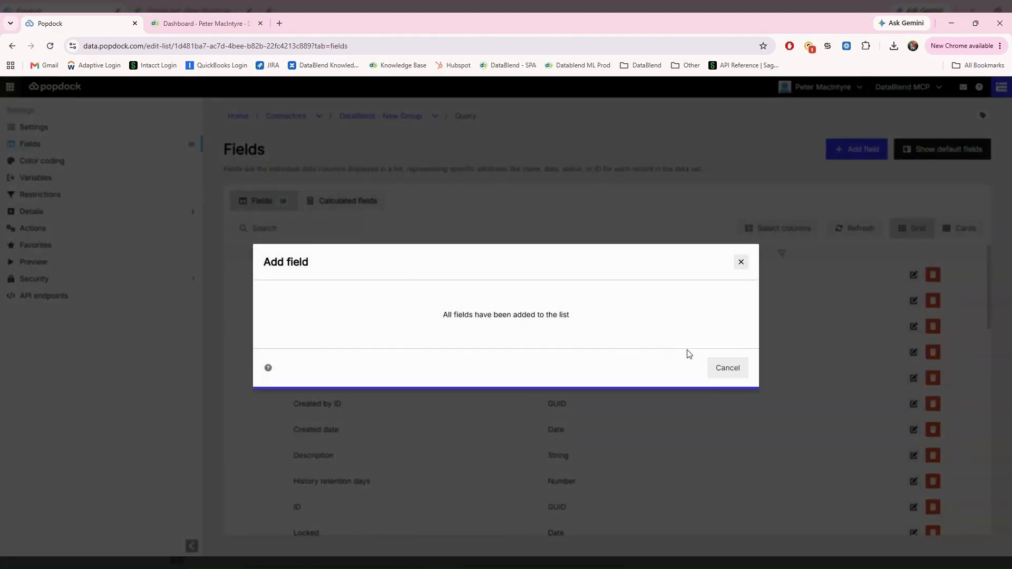
{"action": "left_click", "coordinate": [718, 368]}
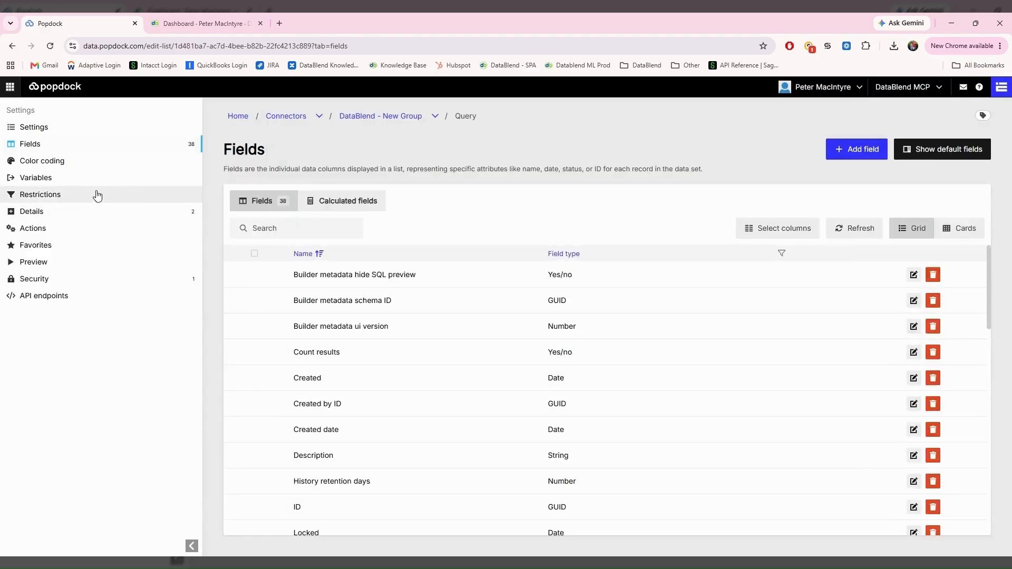
Step: Look over the Query list's actions without adding one, then preview its records
{"action": "left_click", "coordinate": [46, 232]}
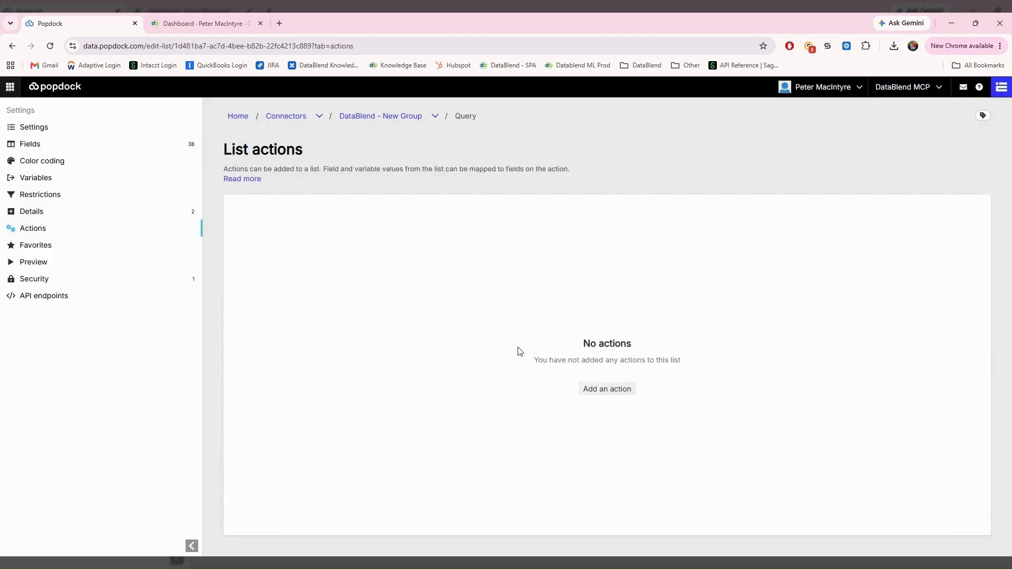
{"action": "left_click", "coordinate": [606, 389]}
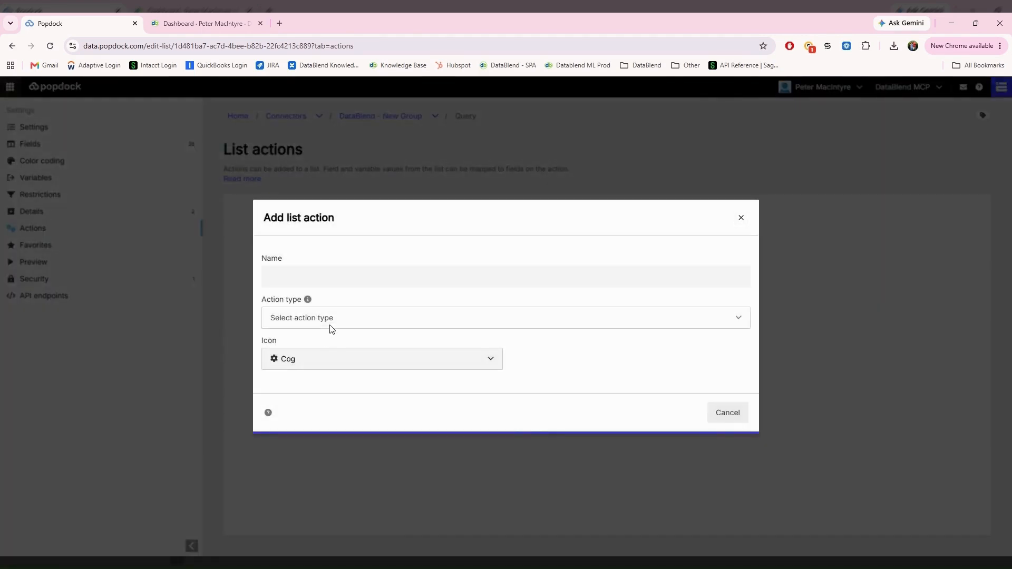
{"action": "left_click", "coordinate": [388, 357]}
{"action": "left_click", "coordinate": [719, 412]}
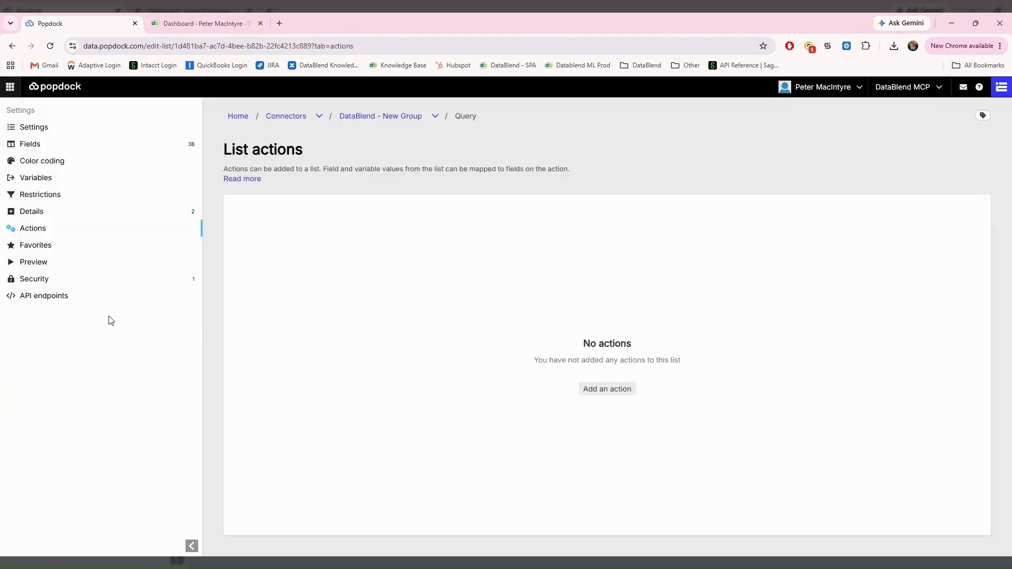
{"action": "left_click", "coordinate": [46, 262]}
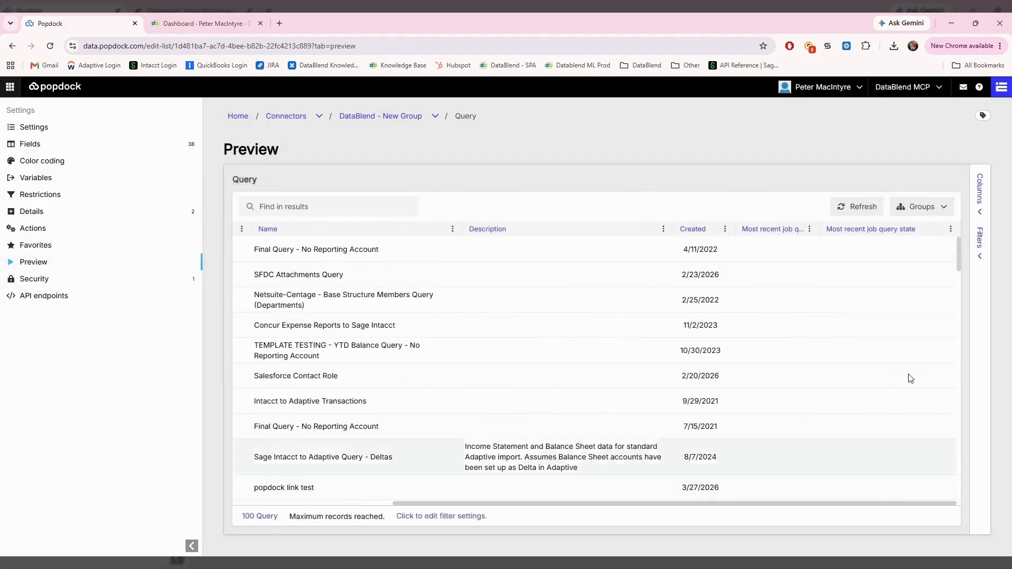
Step: Add the Ownable type column to the Query preview, then go back to DataBlend - New Group's lists
{"action": "left_click", "coordinate": [980, 199]}
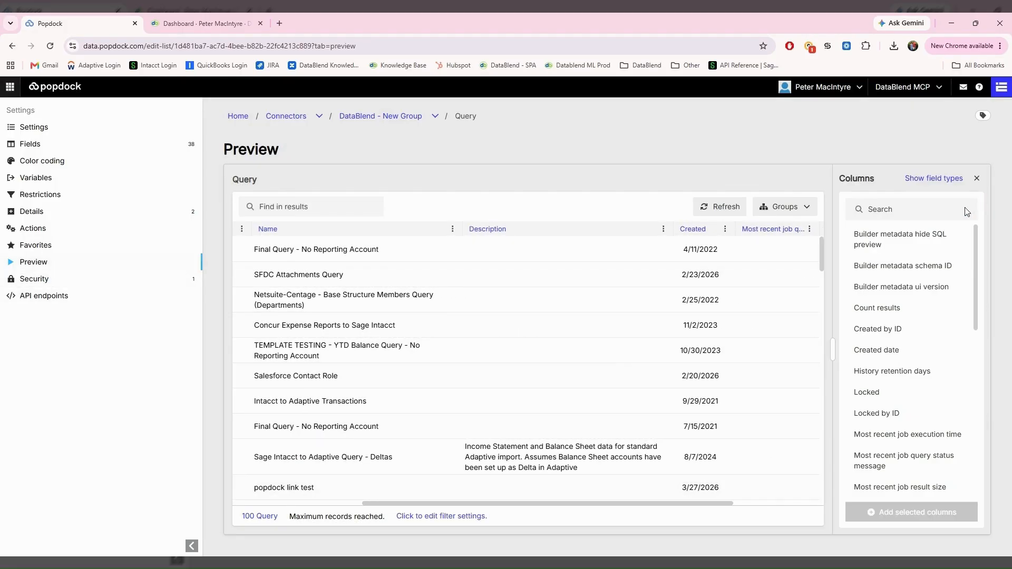
{"action": "left_click", "coordinate": [894, 267]}
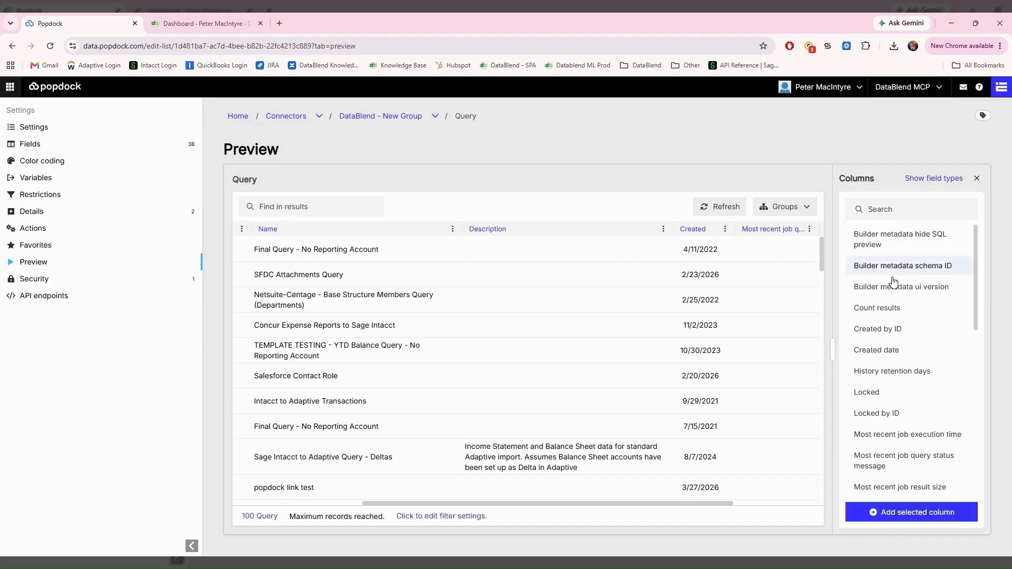
{"action": "left_click", "coordinate": [892, 332]}
{"action": "scroll", "coordinate": [865, 406], "scroll_direction": "down", "scroll_amount": 2}
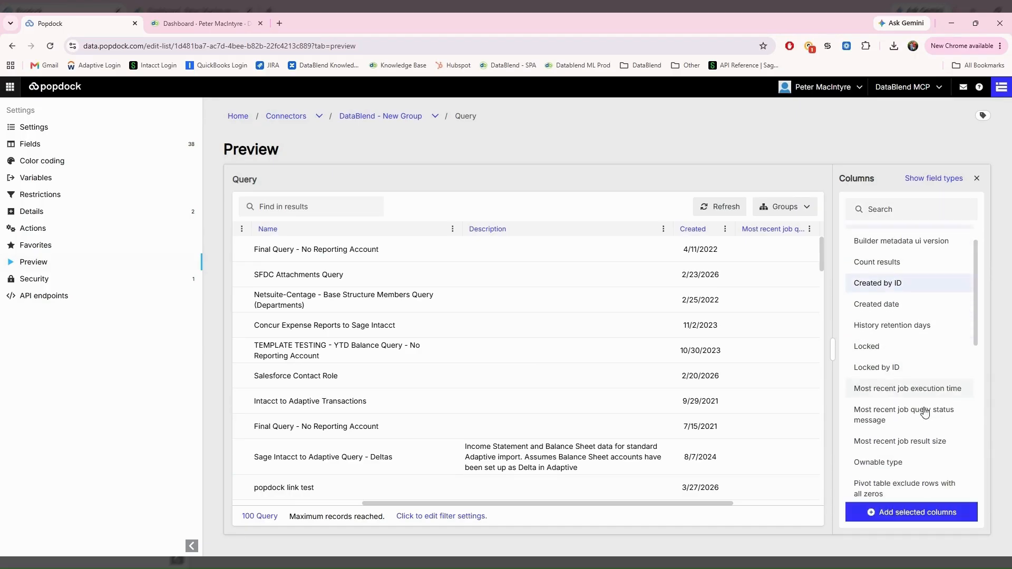
{"action": "left_click", "coordinate": [878, 402]}
{"action": "left_click", "coordinate": [912, 512]}
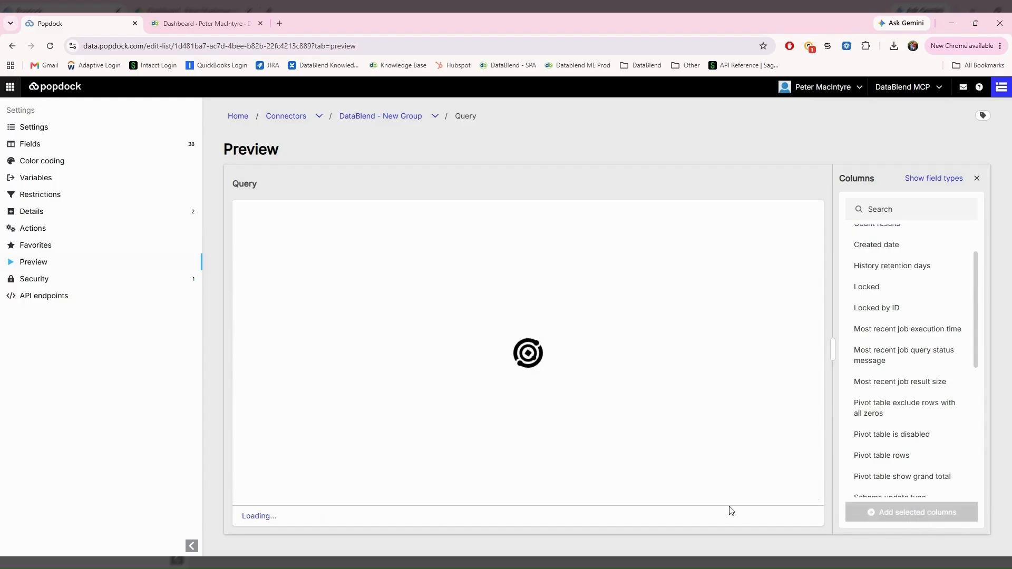
{"action": "left_click", "coordinate": [379, 117]}
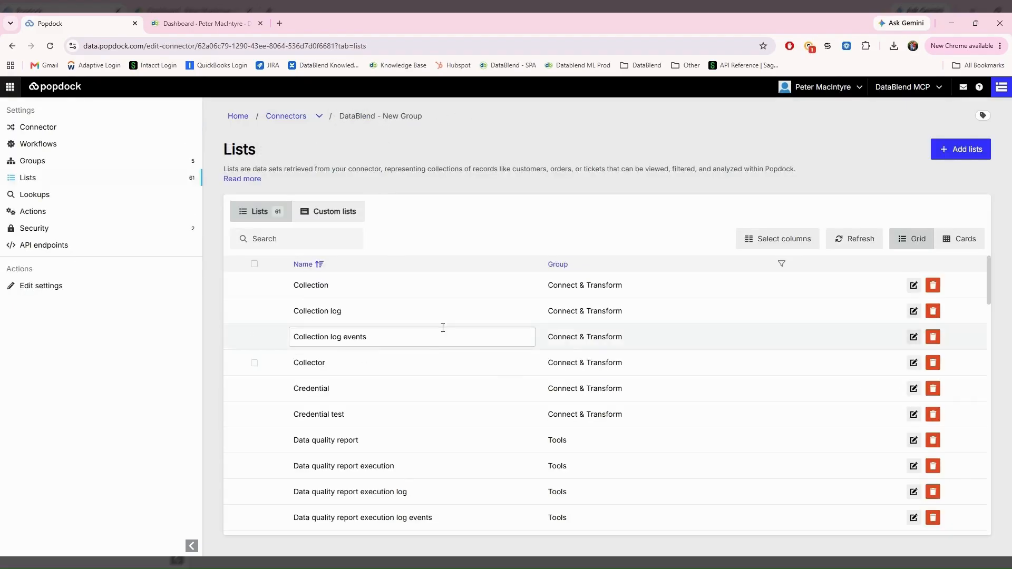
Step: In the Add lists dialog, tick Test (Collector) and add it to the connector
{"action": "left_click_drag", "start_coordinate": [989, 273], "coordinate": [976, 250]}
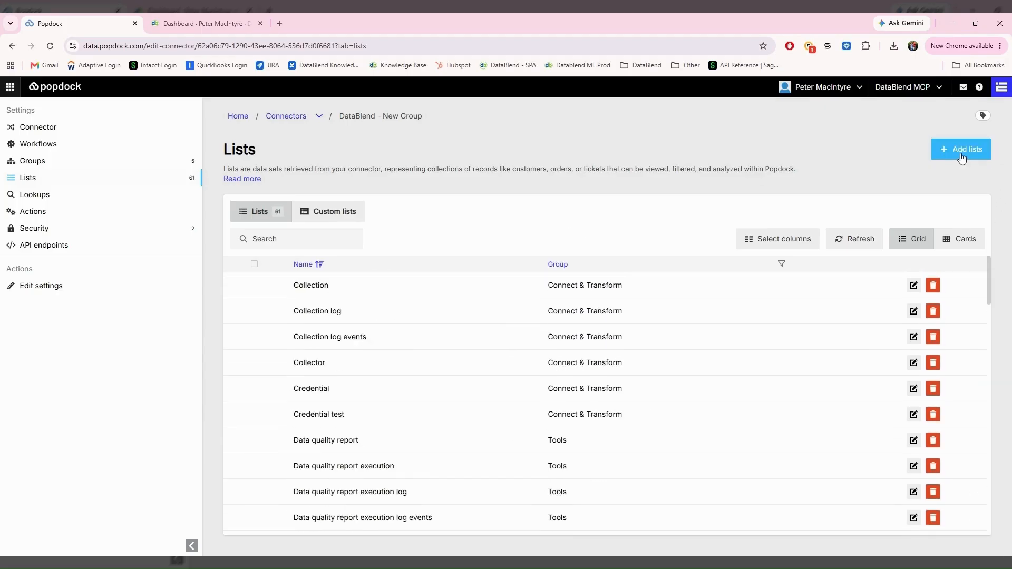
{"action": "left_click", "coordinate": [952, 153]}
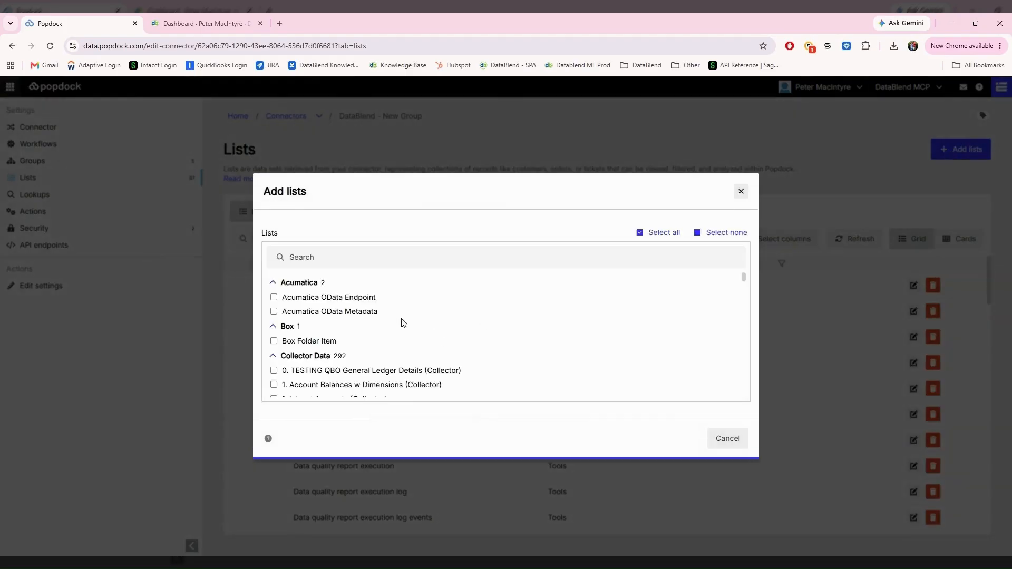
{"action": "scroll", "coordinate": [401, 325], "scroll_direction": "down", "scroll_amount": 3}
{"action": "scroll", "coordinate": [316, 316], "scroll_direction": "up", "scroll_amount": 1}
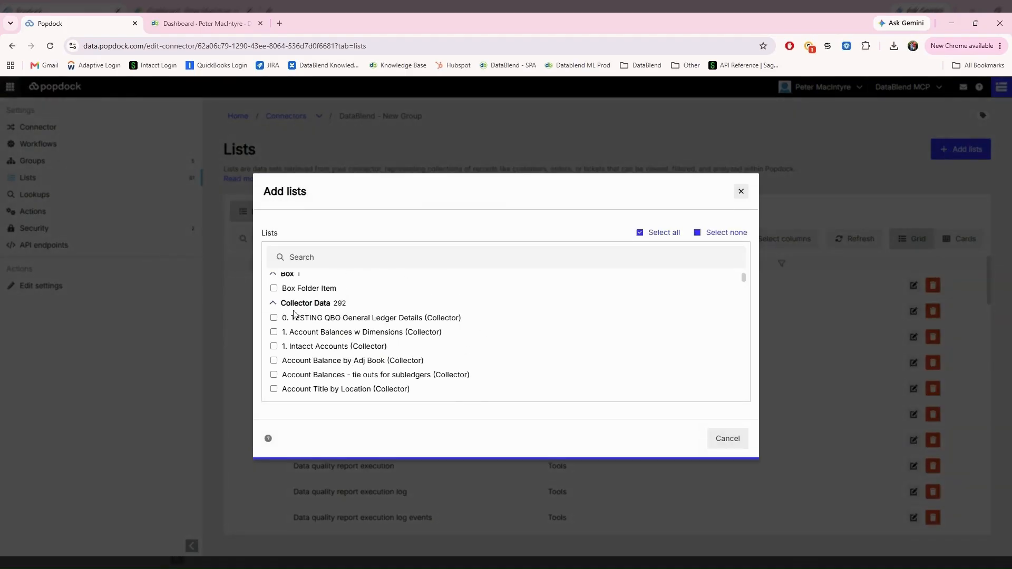
{"action": "scroll", "coordinate": [299, 343], "scroll_direction": "down", "scroll_amount": 5}
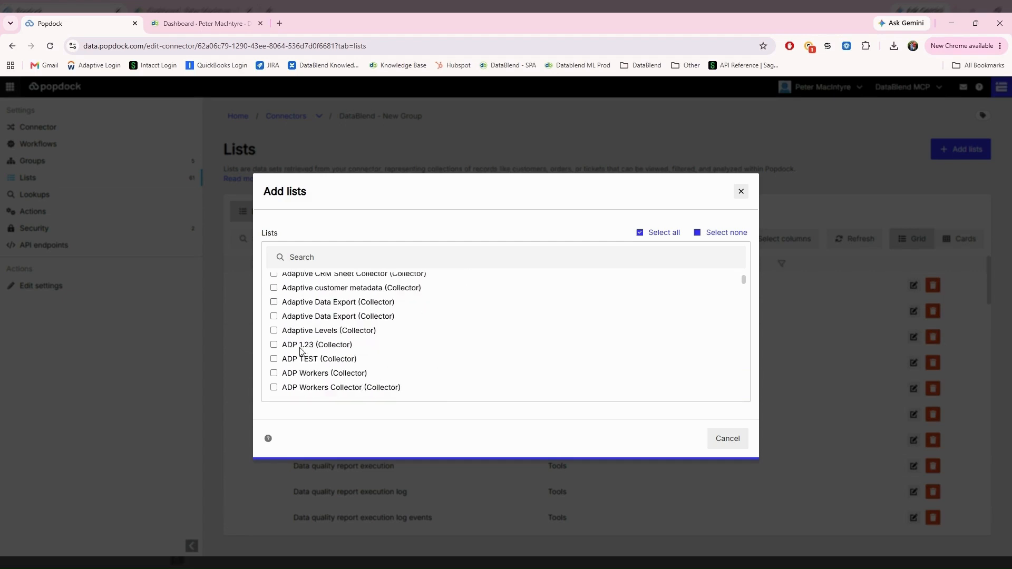
{"action": "scroll", "coordinate": [301, 354], "scroll_direction": "down", "scroll_amount": 3}
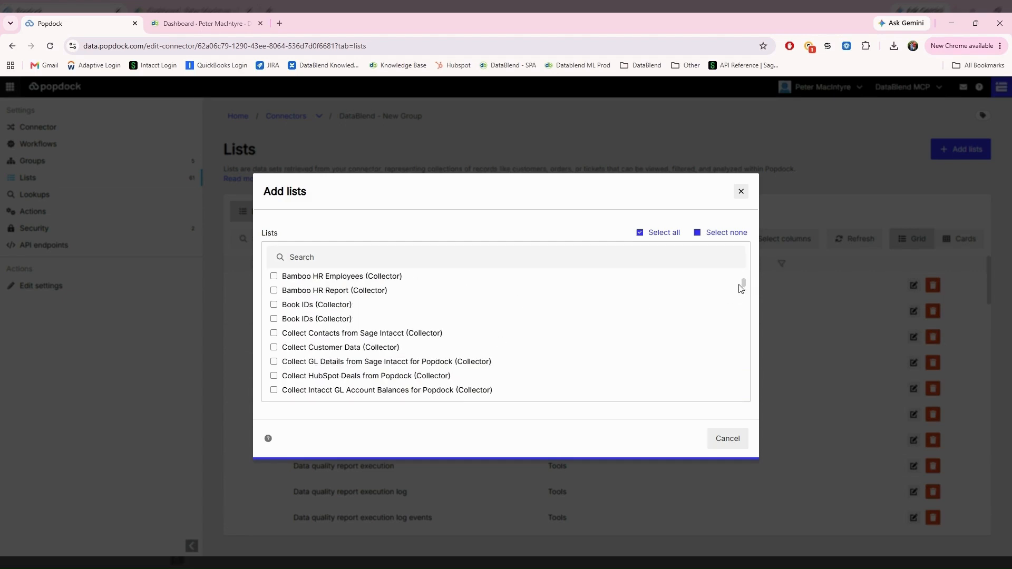
{"action": "left_click_drag", "start_coordinate": [740, 289], "coordinate": [747, 334]}
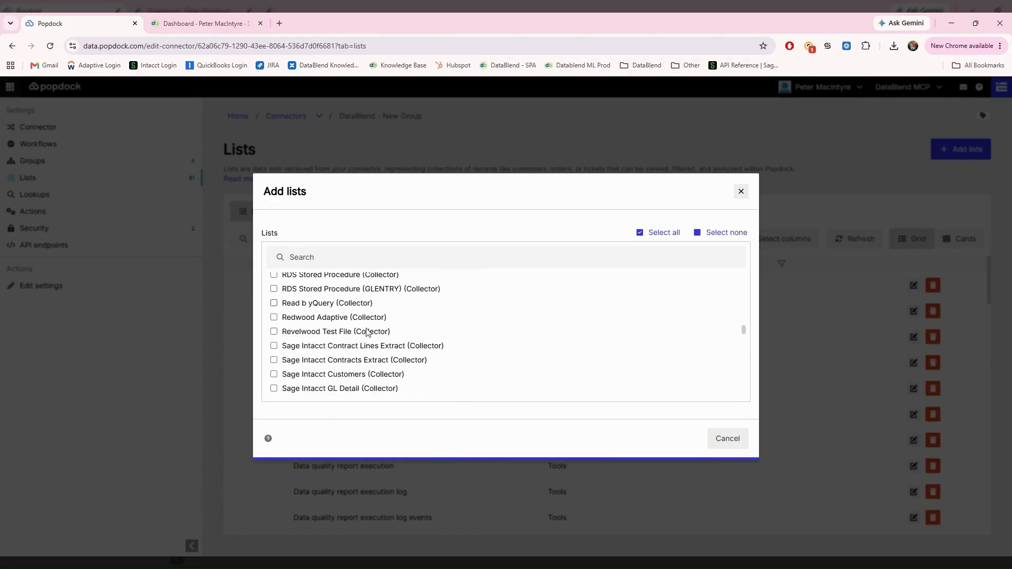
{"action": "scroll", "coordinate": [411, 342], "scroll_direction": "down", "scroll_amount": 7}
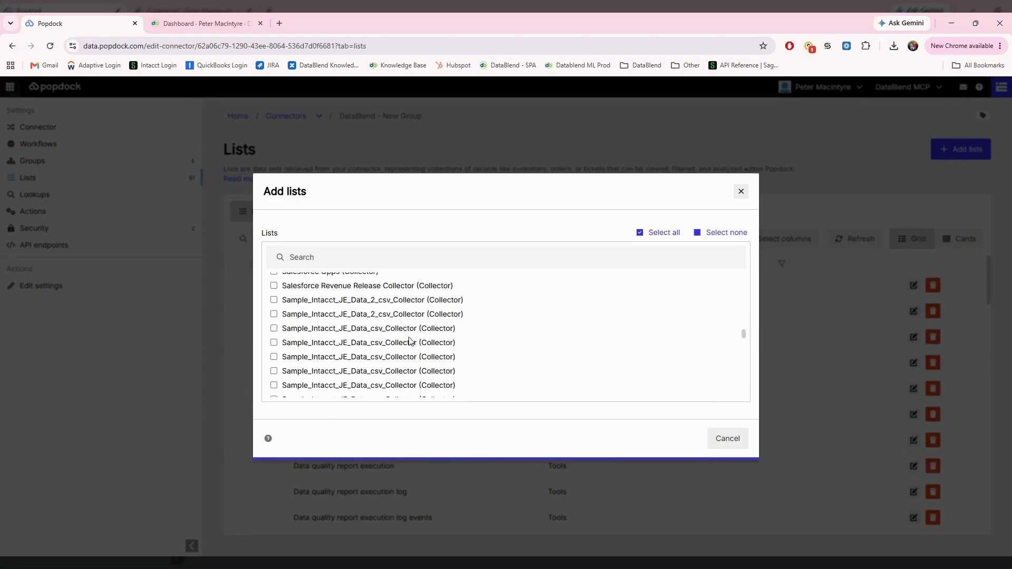
{"action": "scroll", "coordinate": [411, 342], "scroll_direction": "down", "scroll_amount": 3}
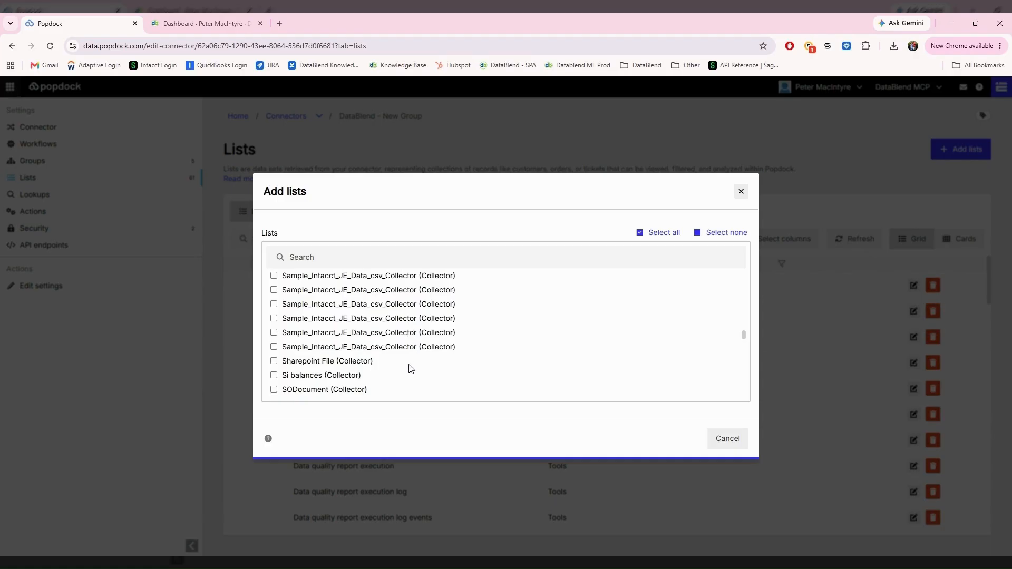
{"action": "scroll", "coordinate": [411, 369], "scroll_direction": "down", "scroll_amount": 2}
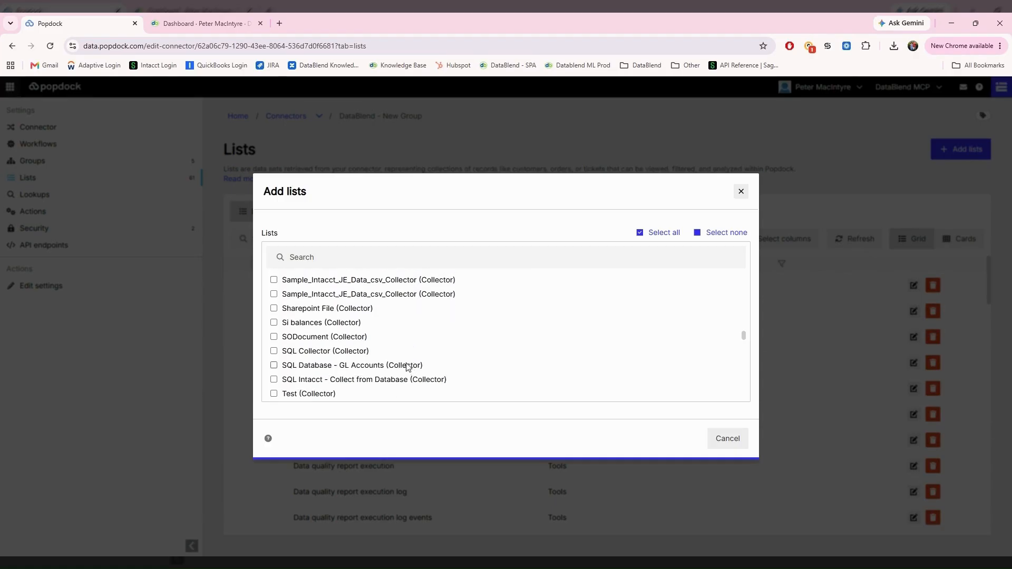
{"action": "scroll", "coordinate": [408, 367], "scroll_direction": "down", "scroll_amount": 2}
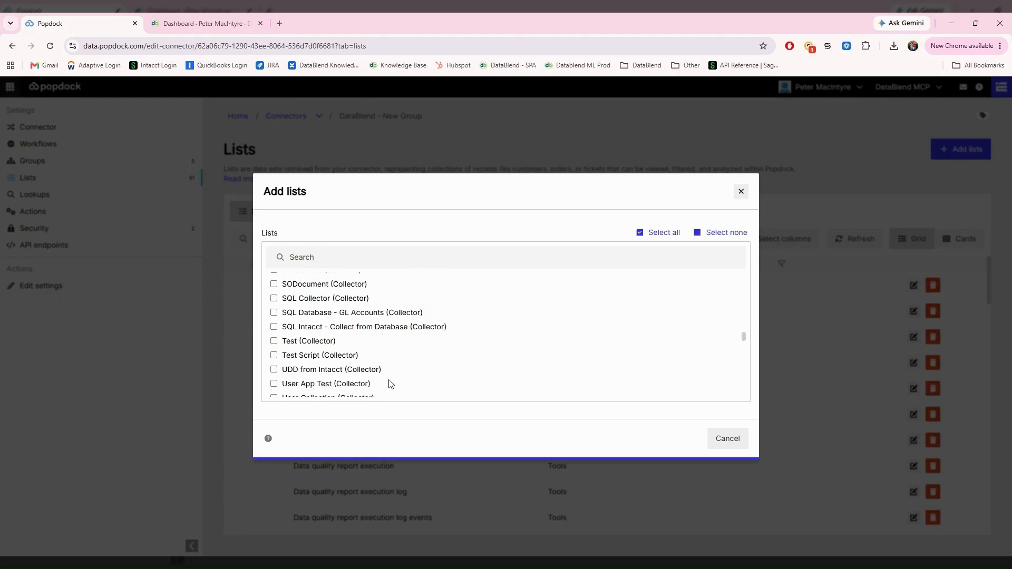
{"action": "left_click", "coordinate": [274, 341]}
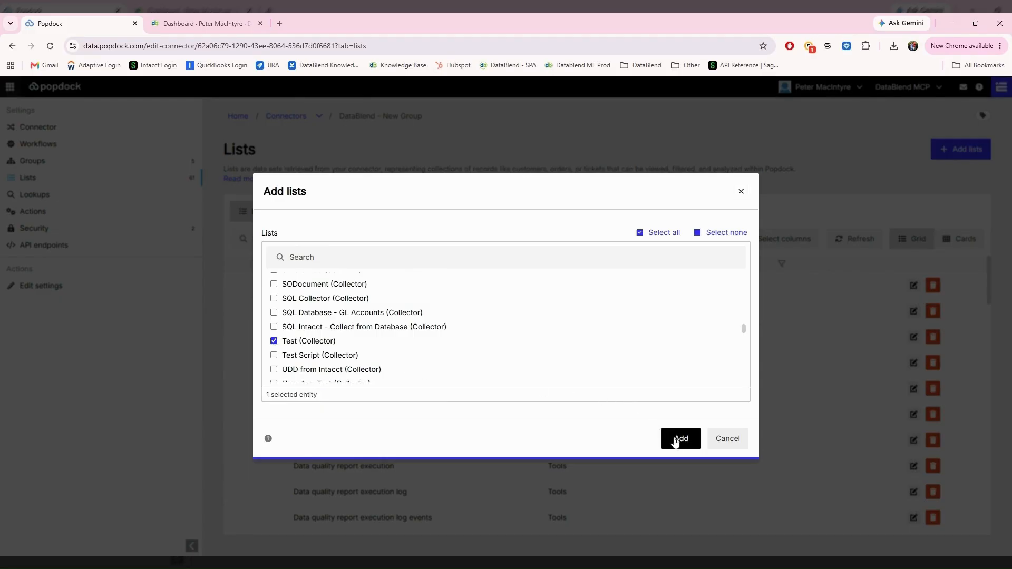
{"action": "left_click", "coordinate": [679, 440]}
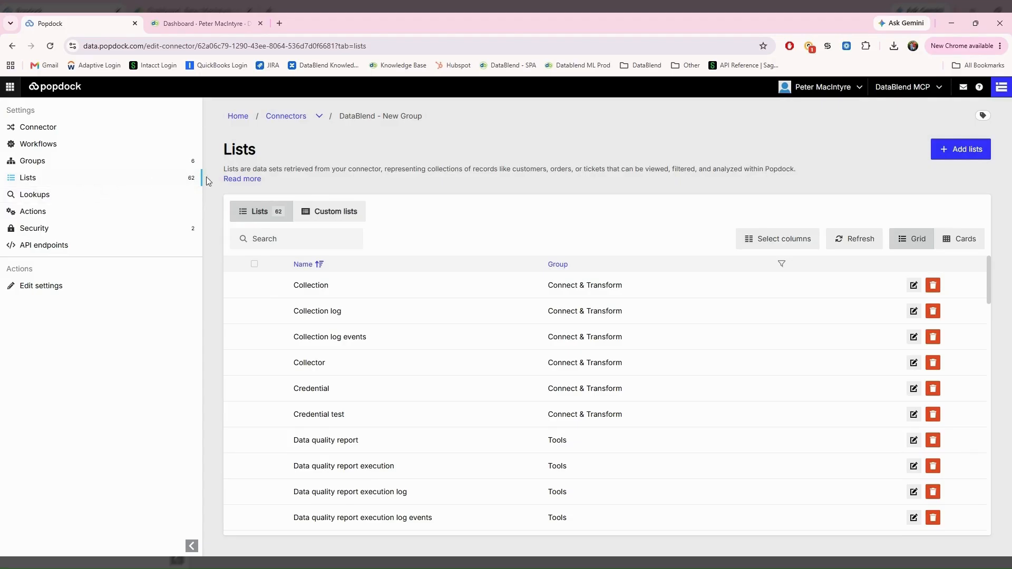
Step: Search 'test', open Test (Collector) and confirm all its fields are already added
{"action": "left_click", "coordinate": [296, 243]}
{"action": "type", "text": "test"}
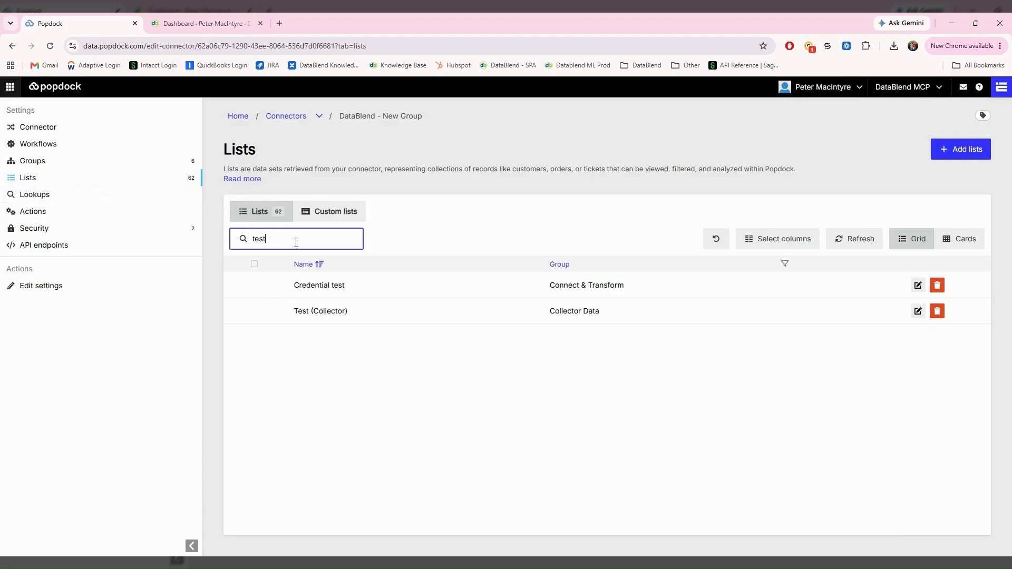
{"action": "left_click", "coordinate": [917, 286]}
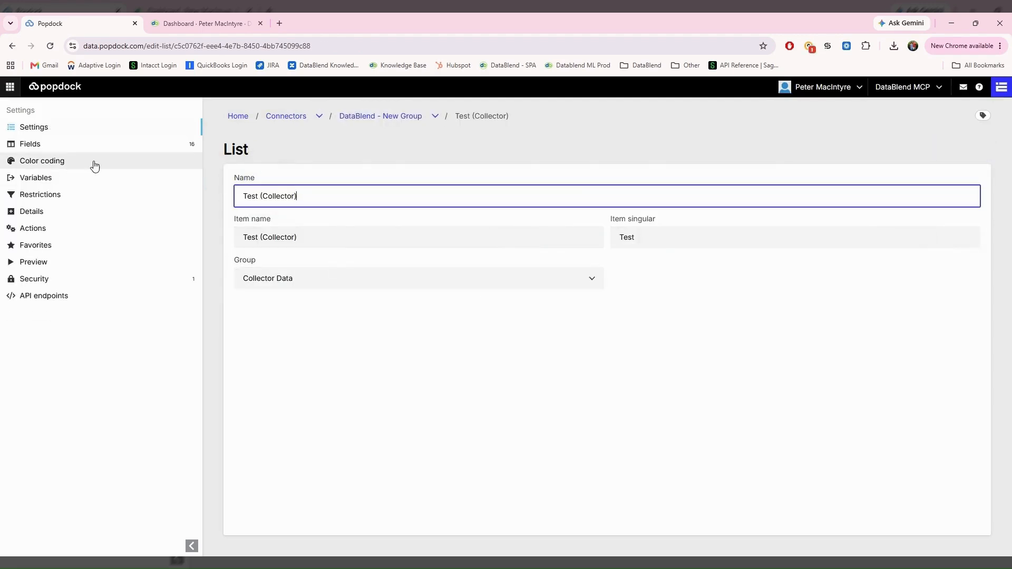
{"action": "left_click", "coordinate": [47, 148]}
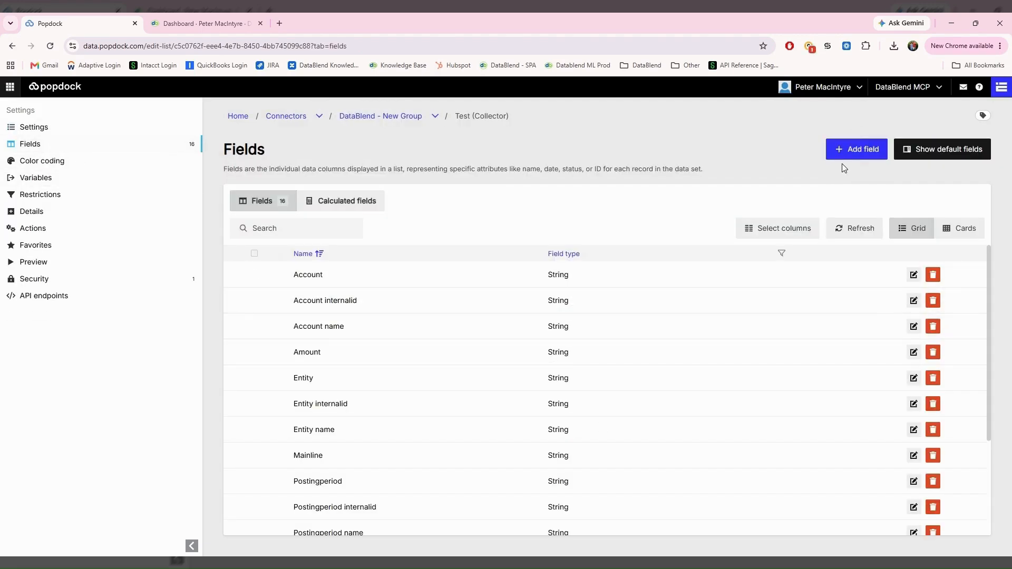
{"action": "left_click", "coordinate": [849, 152]}
{"action": "left_click", "coordinate": [741, 262]}
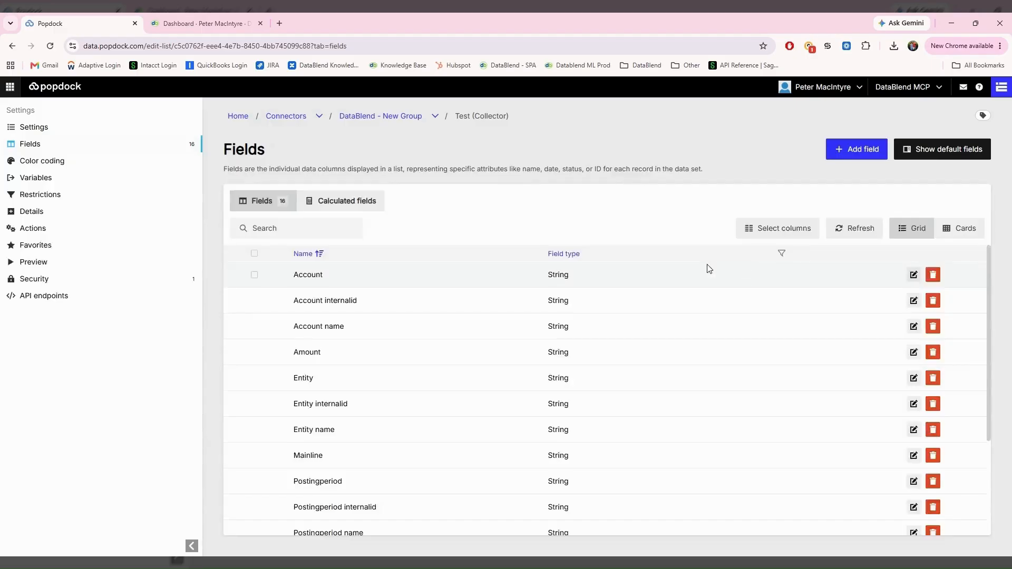
Step: Preview Test (Collector)'s data and extra columns, then reopen Add lists for the connector
{"action": "left_click", "coordinate": [50, 262]}
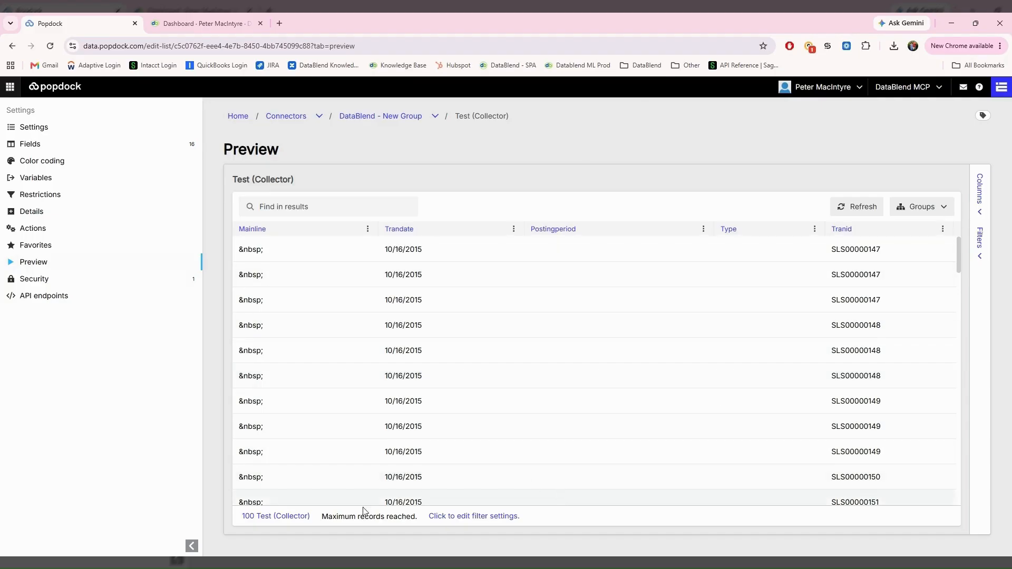
{"action": "left_click", "coordinate": [978, 192]}
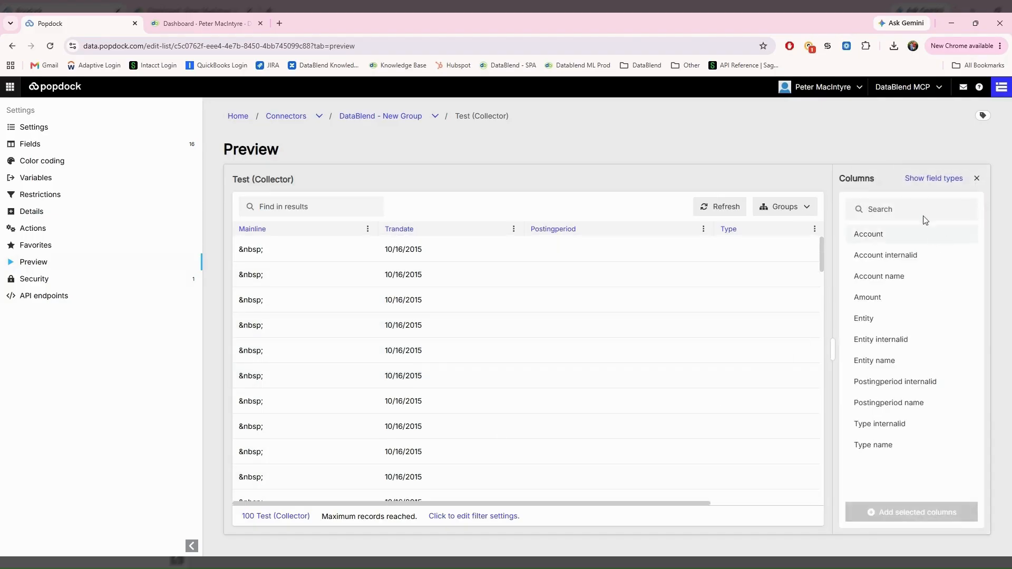
{"action": "left_click", "coordinate": [977, 178]}
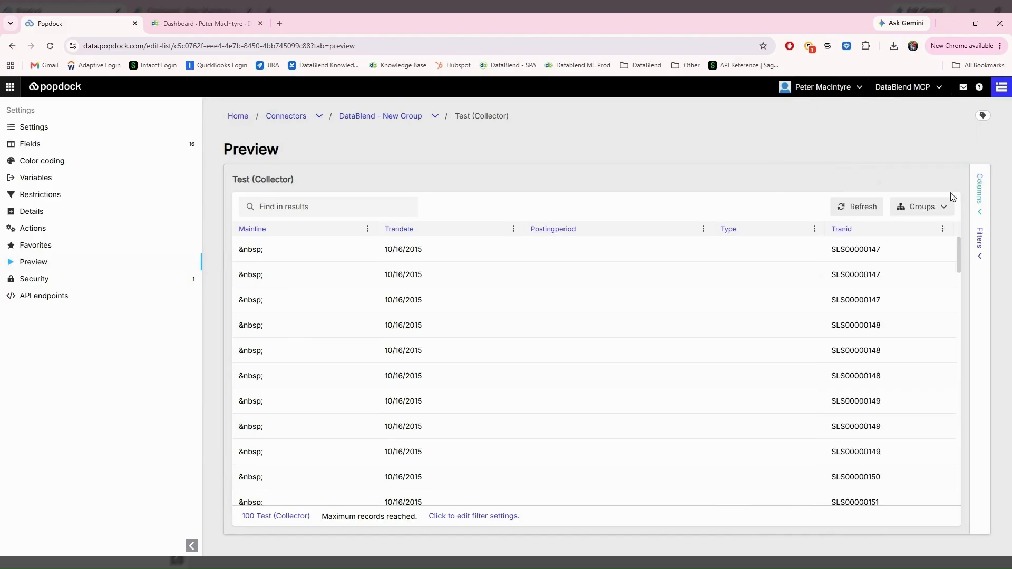
{"action": "left_click", "coordinate": [396, 116]}
{"action": "left_click", "coordinate": [949, 156]}
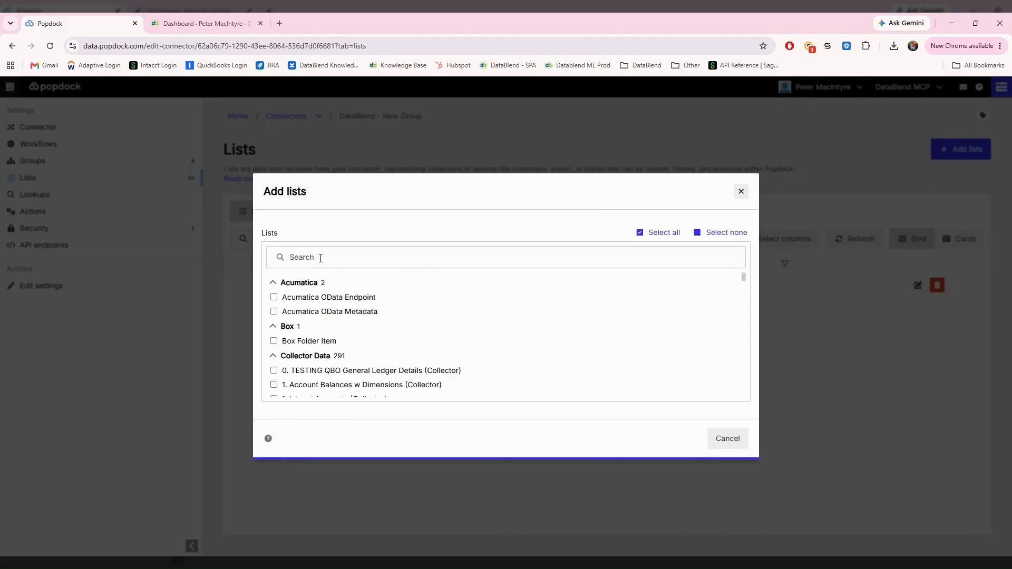
Step: Search 'query' and add the DQ Testing (Query) list, bringing the connector to 63 lists
{"action": "left_click", "coordinate": [291, 262]}
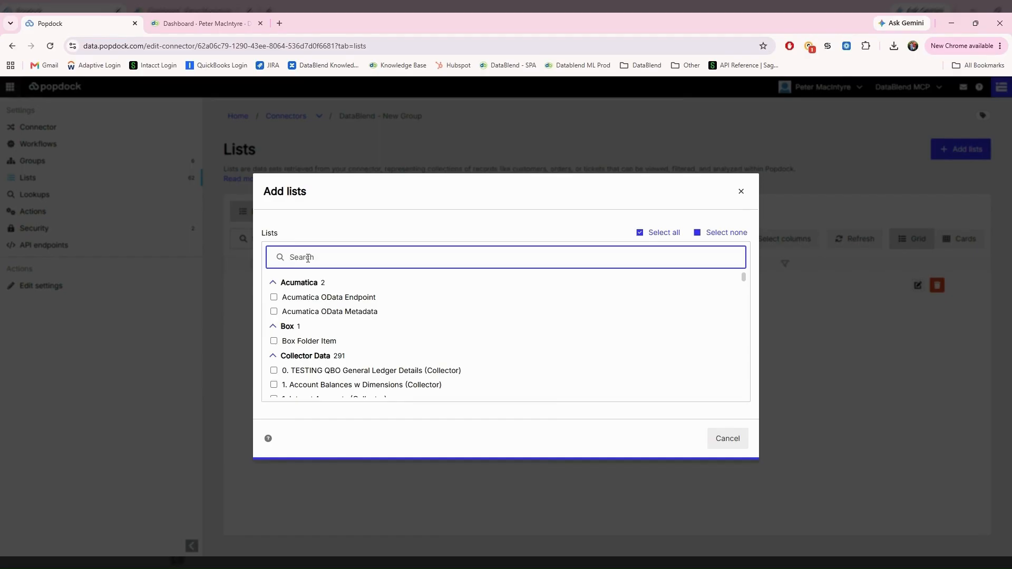
{"action": "type", "text": "query"}
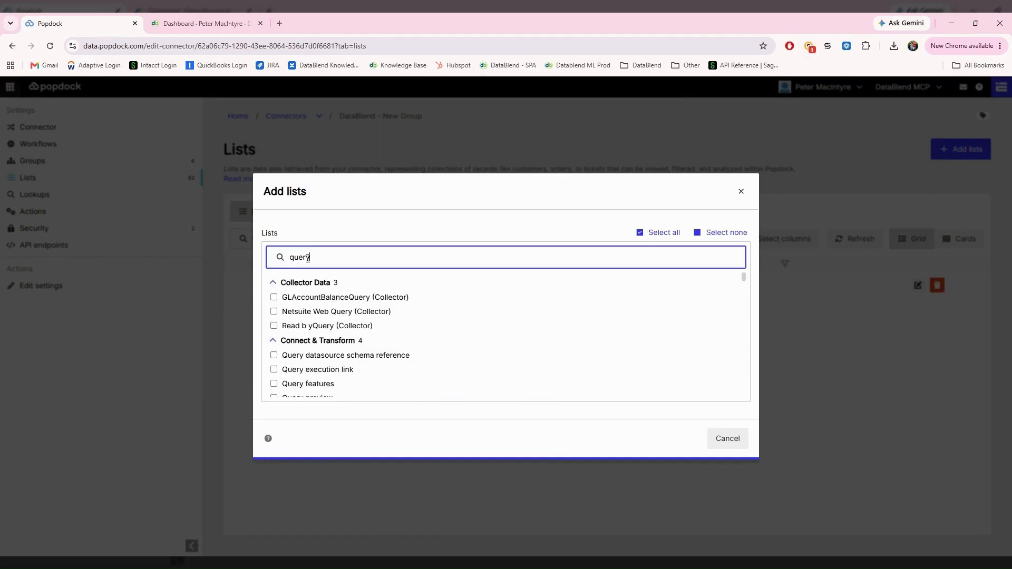
{"action": "scroll", "coordinate": [356, 343], "scroll_direction": "down", "scroll_amount": 3}
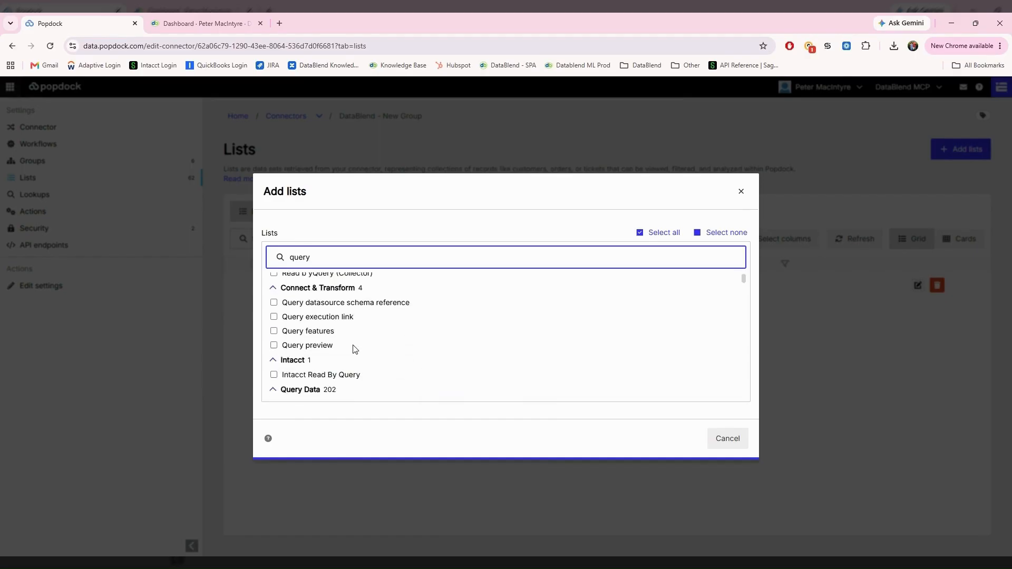
{"action": "scroll", "coordinate": [333, 327], "scroll_direction": "down", "scroll_amount": 1}
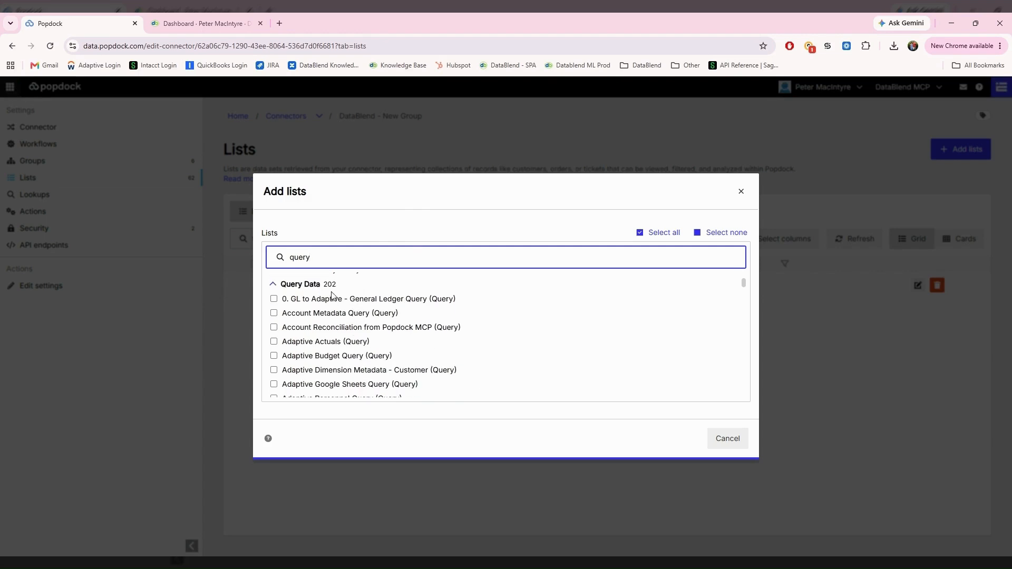
{"action": "scroll", "coordinate": [283, 343], "scroll_direction": "down", "scroll_amount": 3}
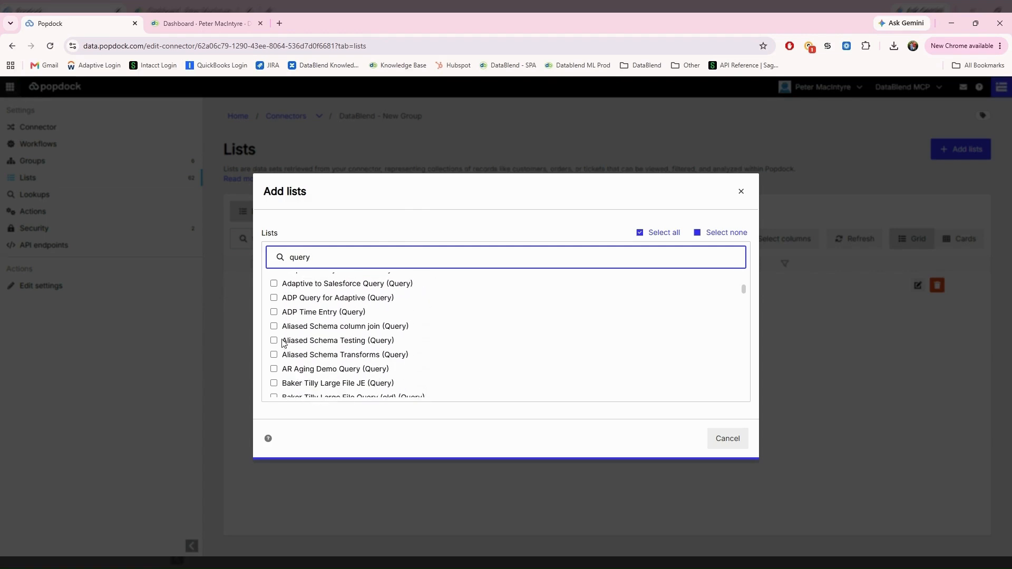
{"action": "scroll", "coordinate": [283, 343], "scroll_direction": "down", "scroll_amount": 5}
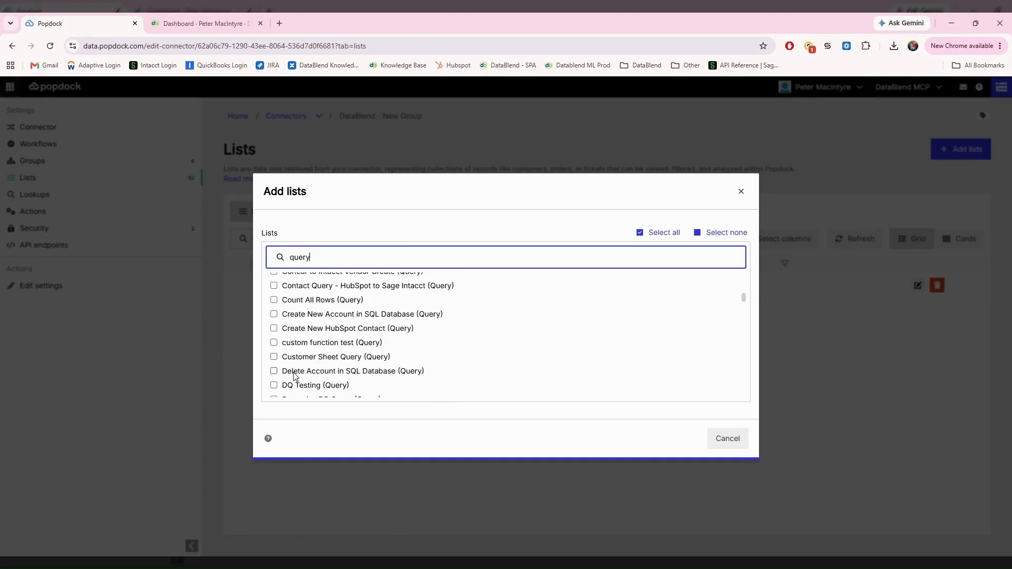
{"action": "scroll", "coordinate": [294, 377], "scroll_direction": "down", "scroll_amount": 1}
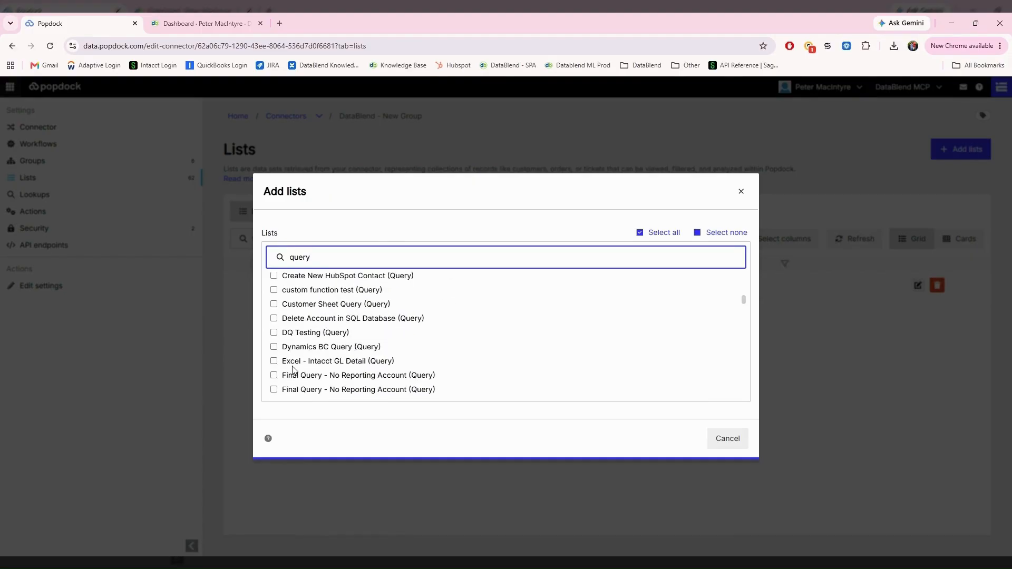
{"action": "left_click", "coordinate": [273, 332]}
{"action": "left_click", "coordinate": [680, 438]}
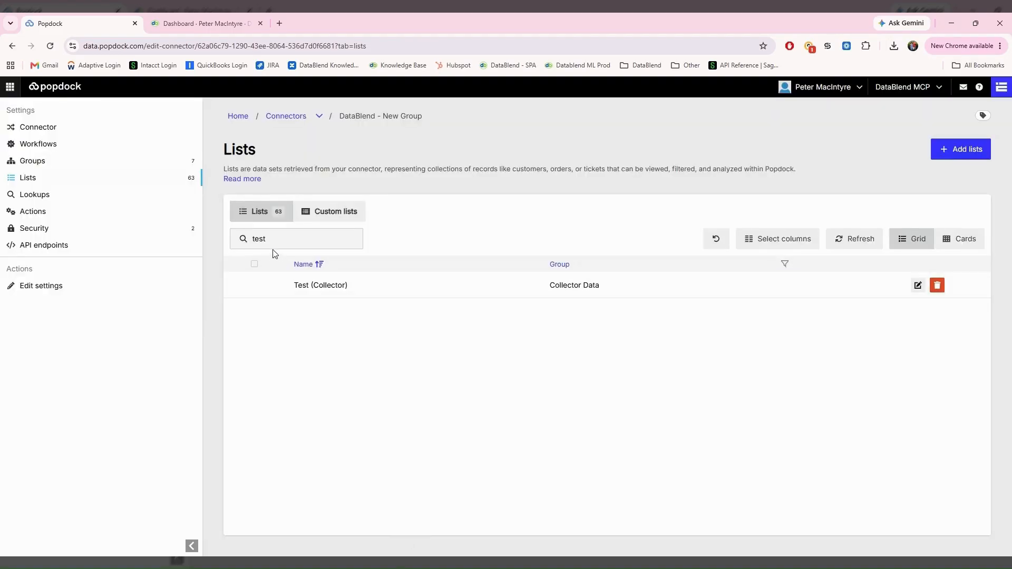
{"action": "left_click_drag", "start_coordinate": [274, 240], "coordinate": [235, 243]}
Step: Find DQ Testing (Query) with 'dq', check its two fields, and preview records CAD and ESP with Balance 0
{"action": "type", "text": "dq"}
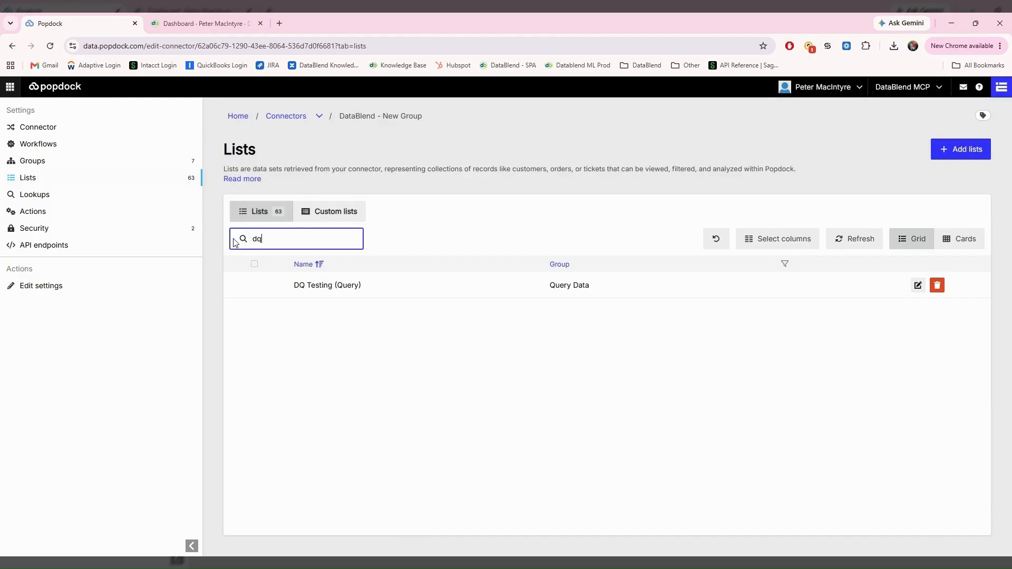
{"action": "left_click", "coordinate": [917, 287]}
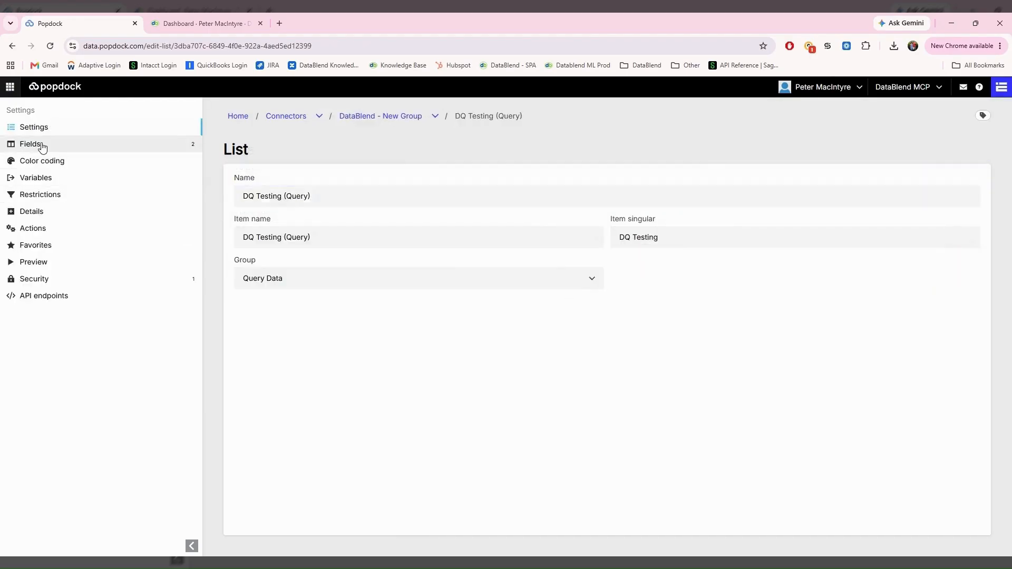
{"action": "left_click", "coordinate": [43, 145]}
{"action": "left_click", "coordinate": [843, 149]}
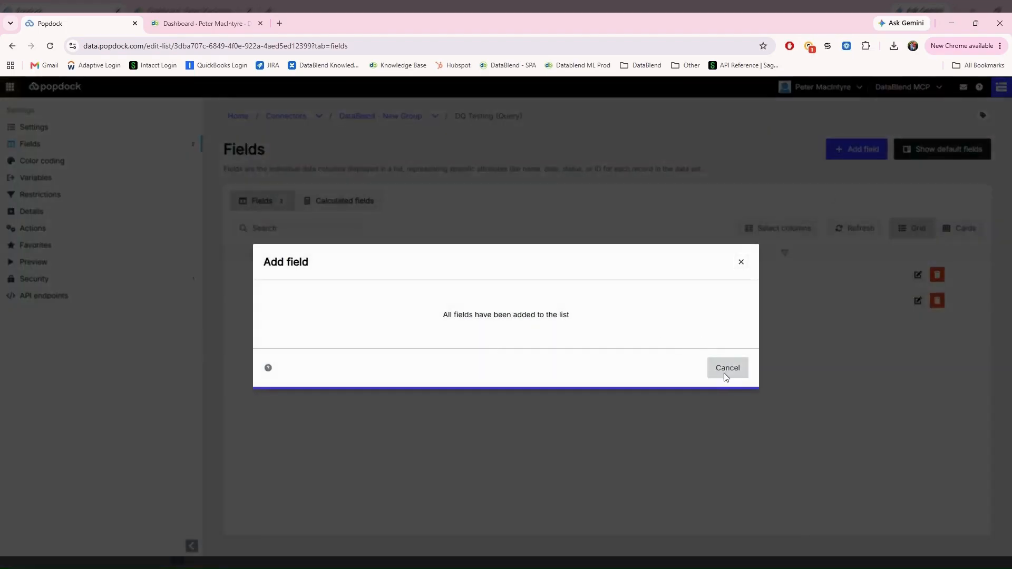
{"action": "left_click", "coordinate": [725, 368]}
{"action": "left_click", "coordinate": [33, 262]}
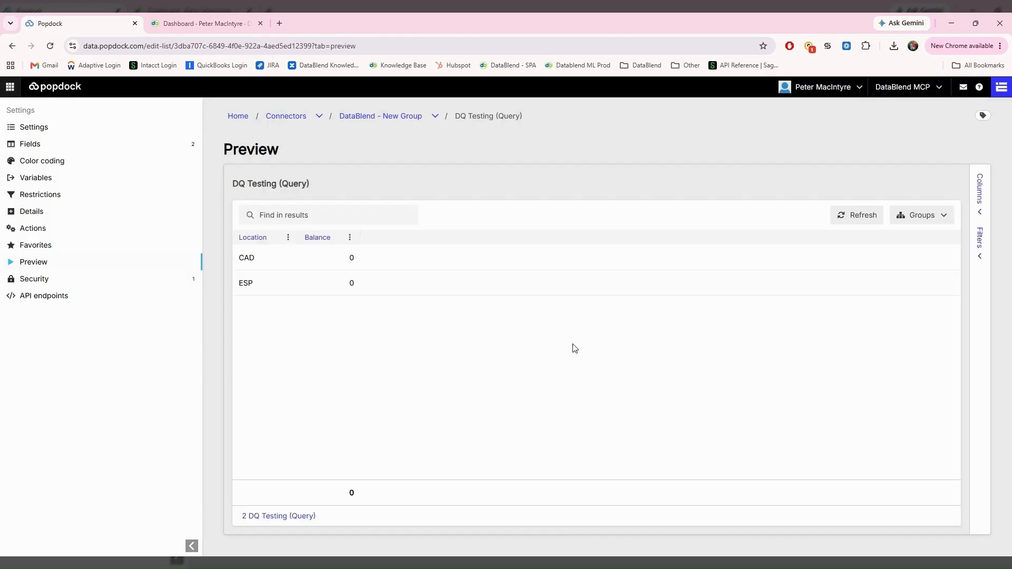
{"action": "left_click", "coordinate": [10, 86]}
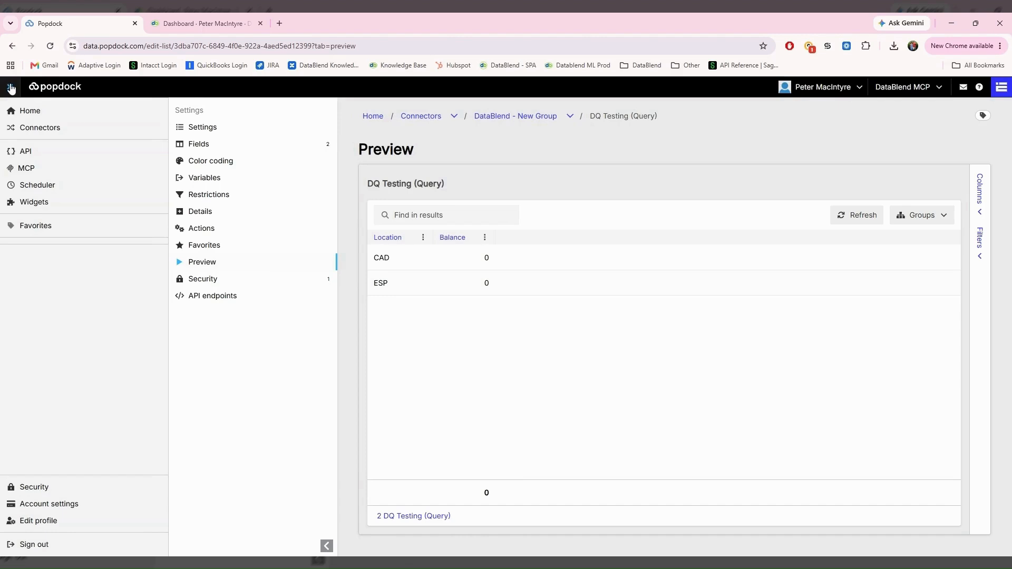
Step: On the MCP servers page, open the DataBlend server's settings for editing
{"action": "left_click", "coordinate": [26, 169]}
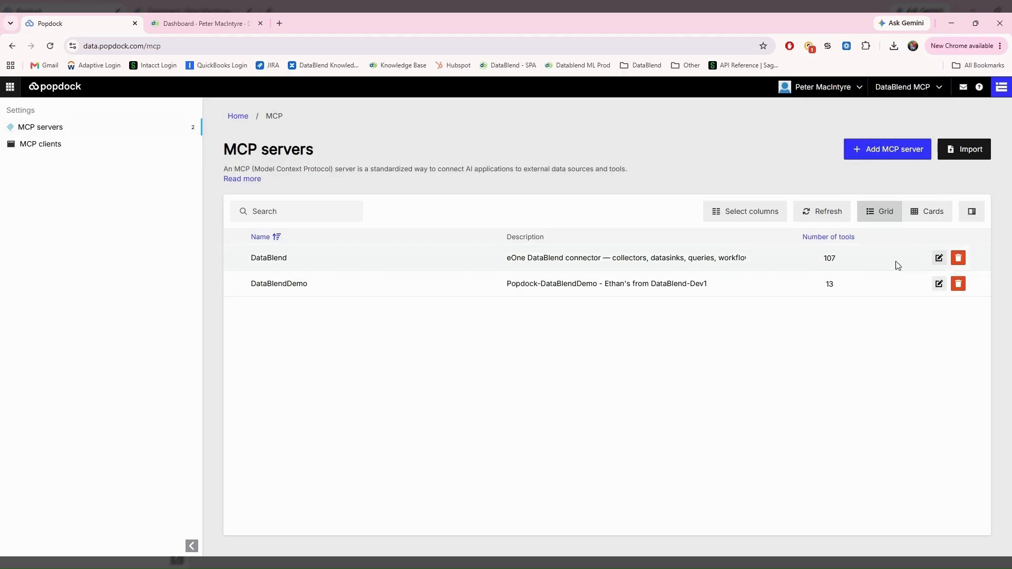
{"action": "left_click", "coordinate": [939, 258]}
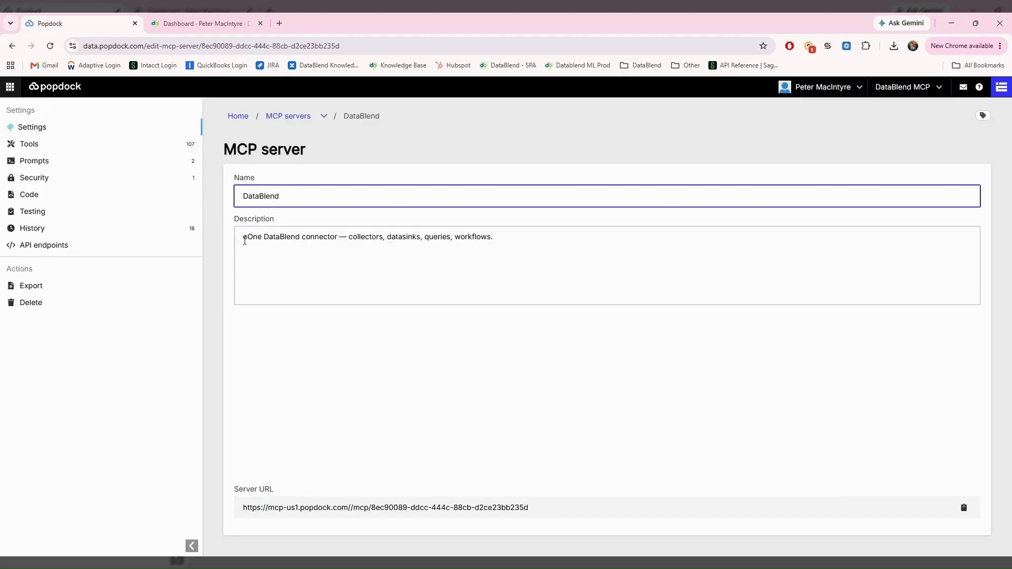
Step: Show the DataBlend MCP server's Tools page listing its 107 active tools
{"action": "left_click", "coordinate": [49, 150]}
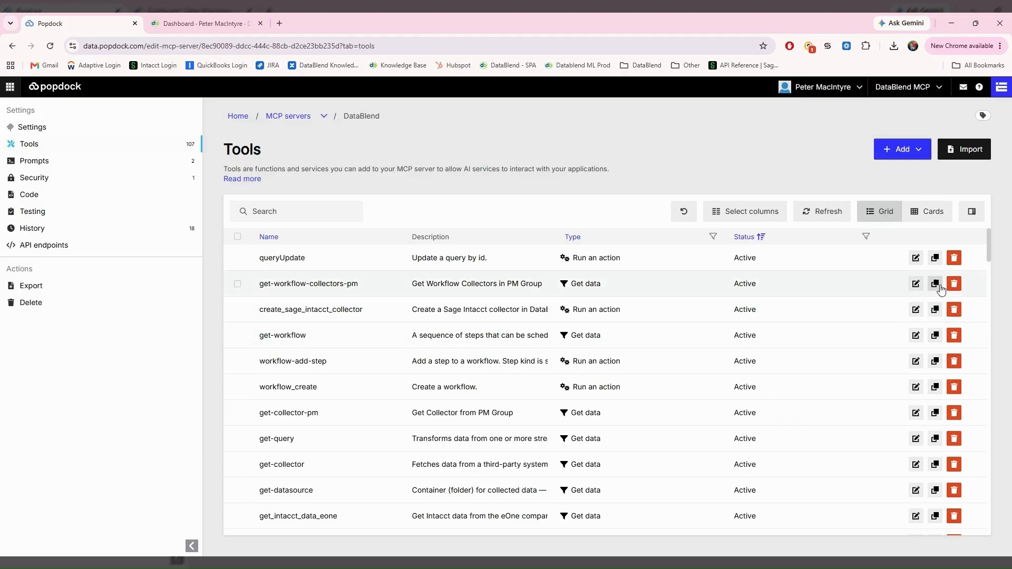
Step: Scroll the DataBlend tools list and bring up the choice of new tool types
{"action": "left_click_drag", "start_coordinate": [990, 249], "coordinate": [988, 321]}
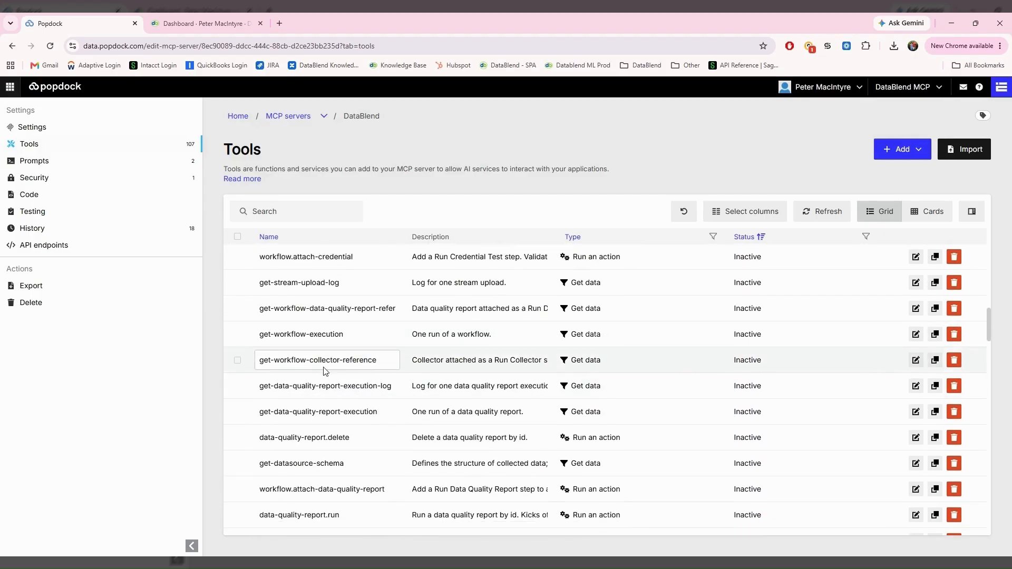
{"action": "left_click", "coordinate": [904, 151]}
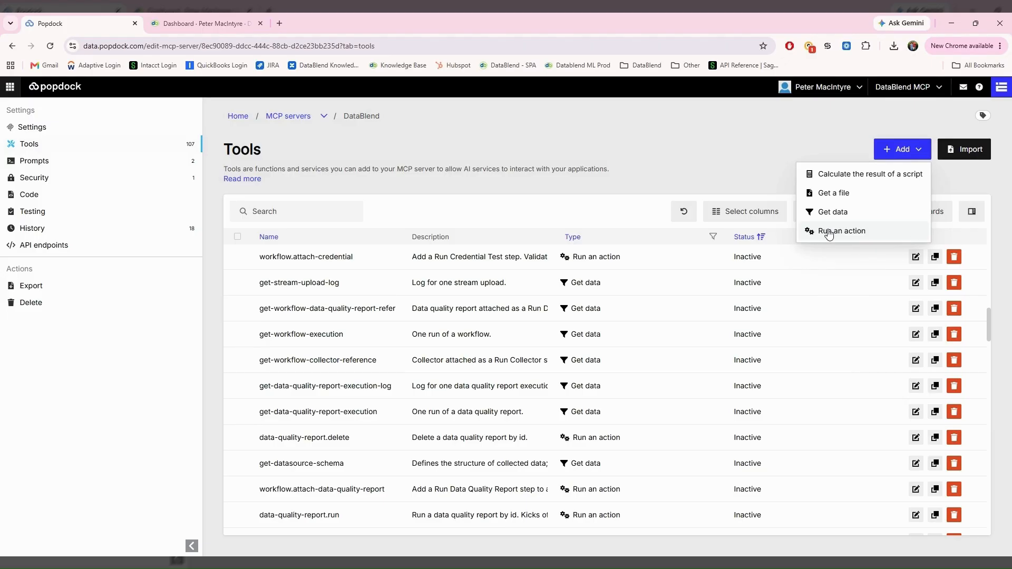
Step: Start a new Get data tool and title it 'Get Data'
{"action": "left_click", "coordinate": [828, 214]}
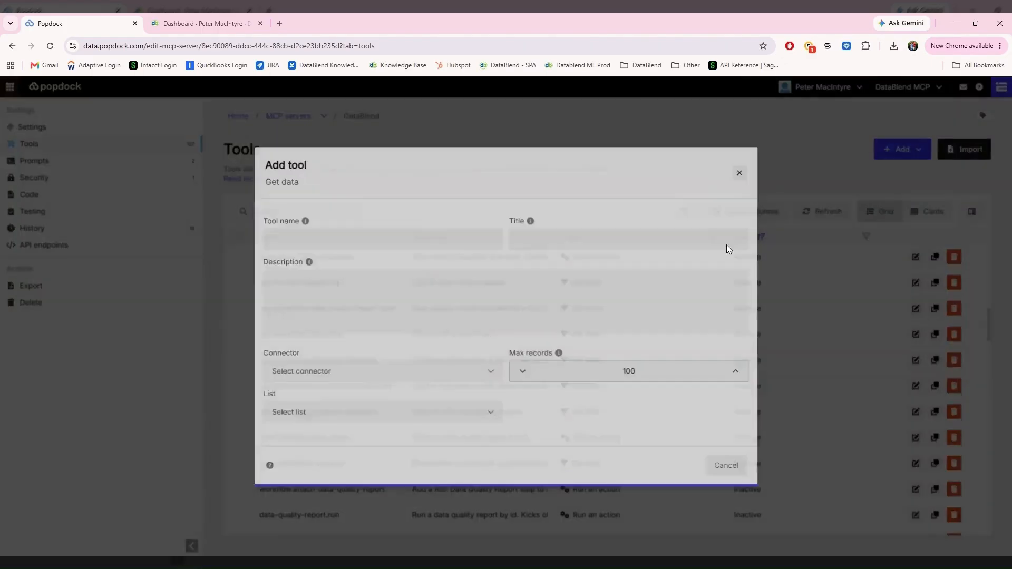
{"action": "left_click", "coordinate": [327, 243]}
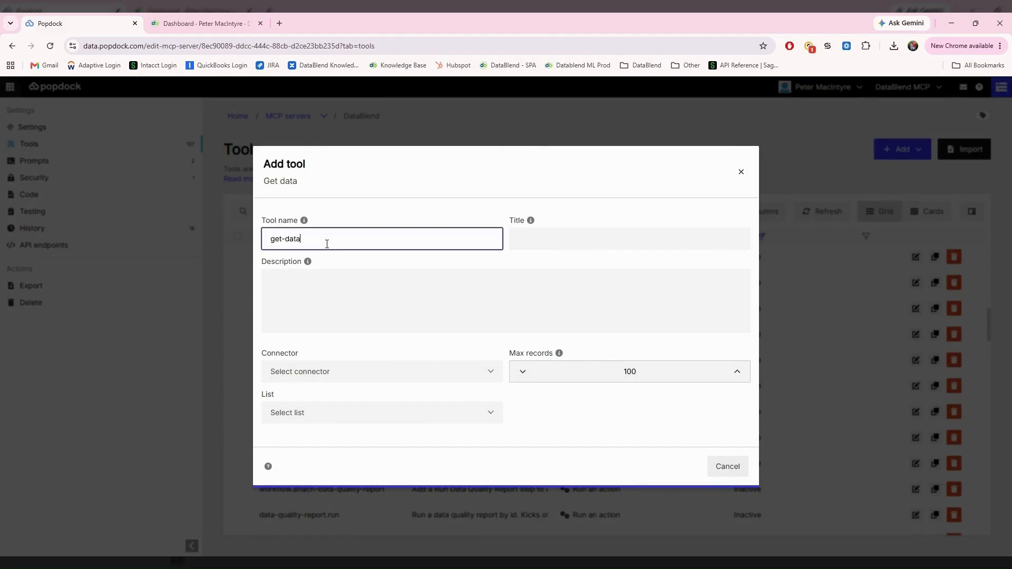
{"action": "left_click", "coordinate": [612, 241]}
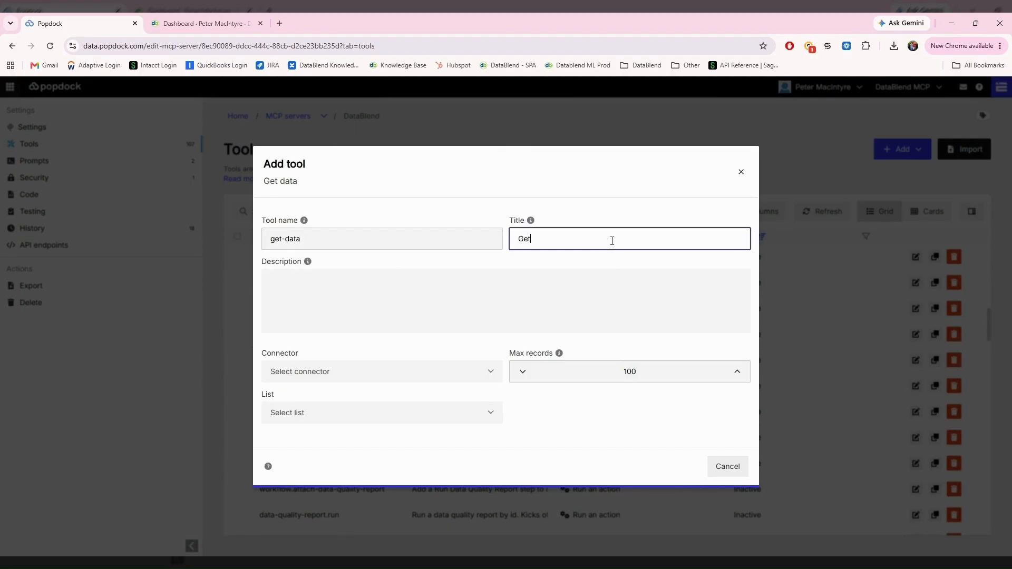
{"action": "type", "text": "Get Data"}
{"action": "key", "text": "Tab"}
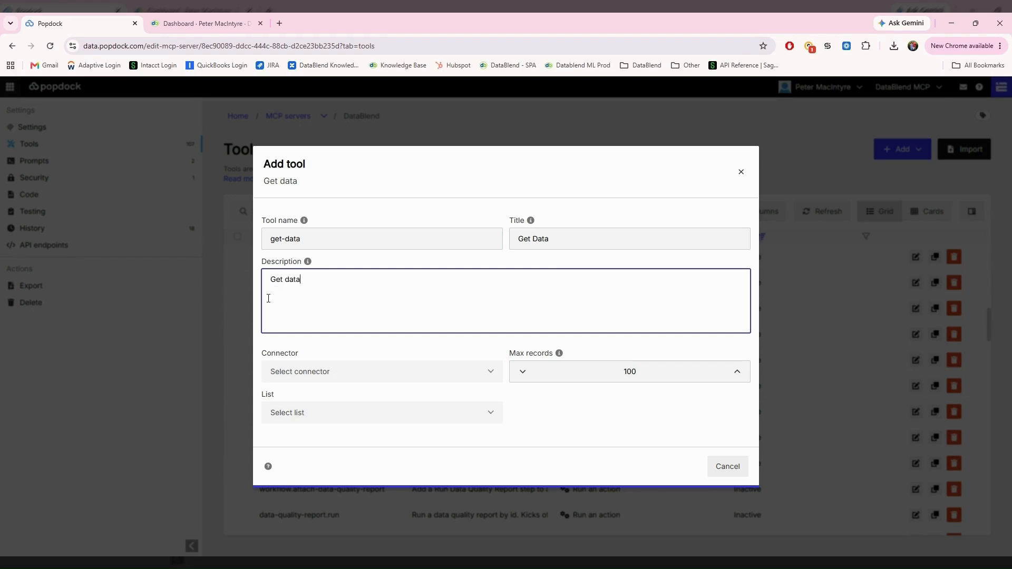
Step: Set connector DataBlend - New Group, group Connect & Transform, list Query, max records 10000
{"action": "left_click", "coordinate": [467, 374]}
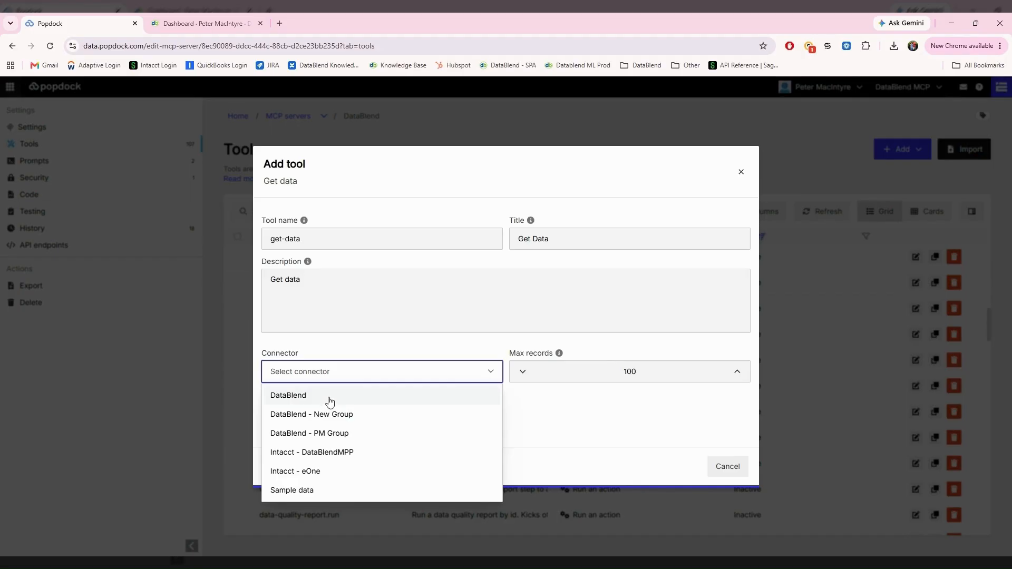
{"action": "left_click", "coordinate": [342, 415]}
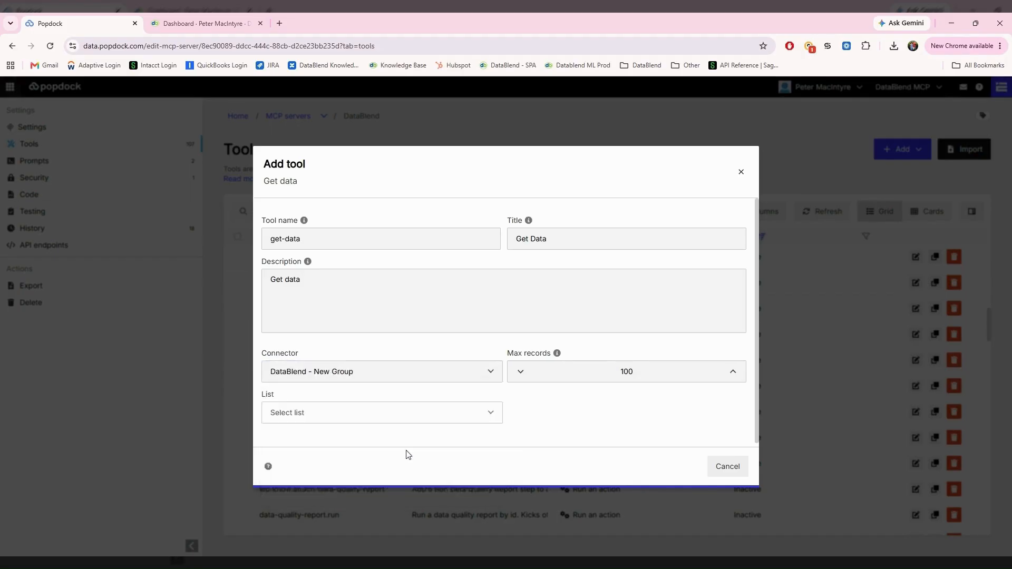
{"action": "left_click", "coordinate": [348, 397]}
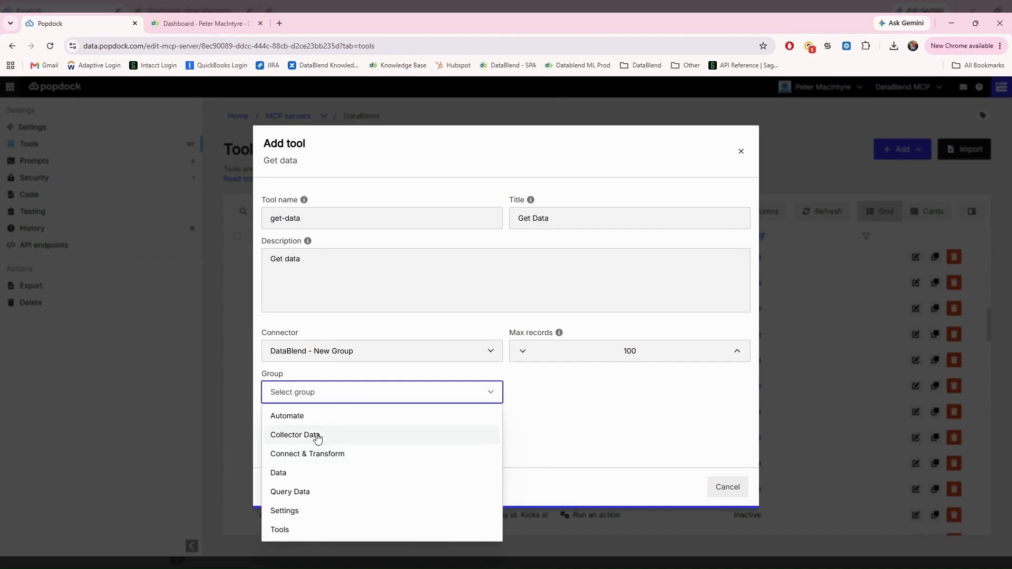
{"action": "left_click", "coordinate": [307, 453]}
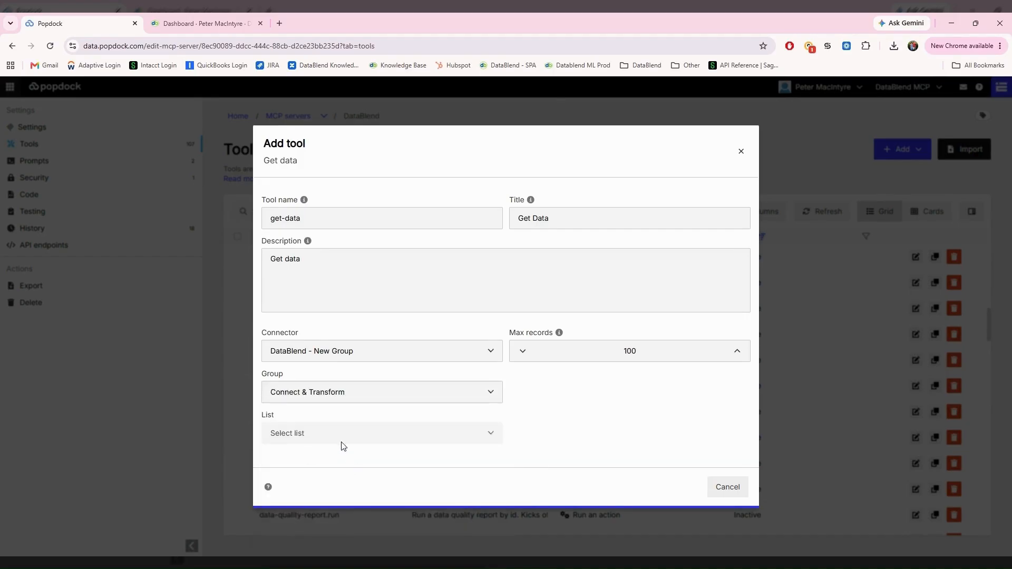
{"action": "left_click", "coordinate": [340, 433]}
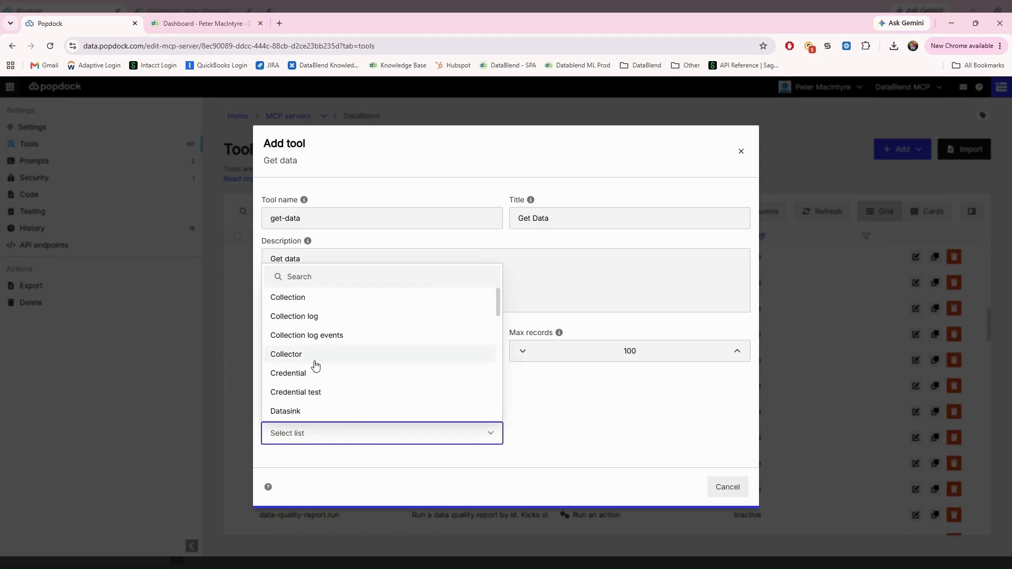
{"action": "scroll", "coordinate": [313, 364], "scroll_direction": "down", "scroll_amount": 1}
{"action": "scroll", "coordinate": [313, 365], "scroll_direction": "down", "scroll_amount": 3}
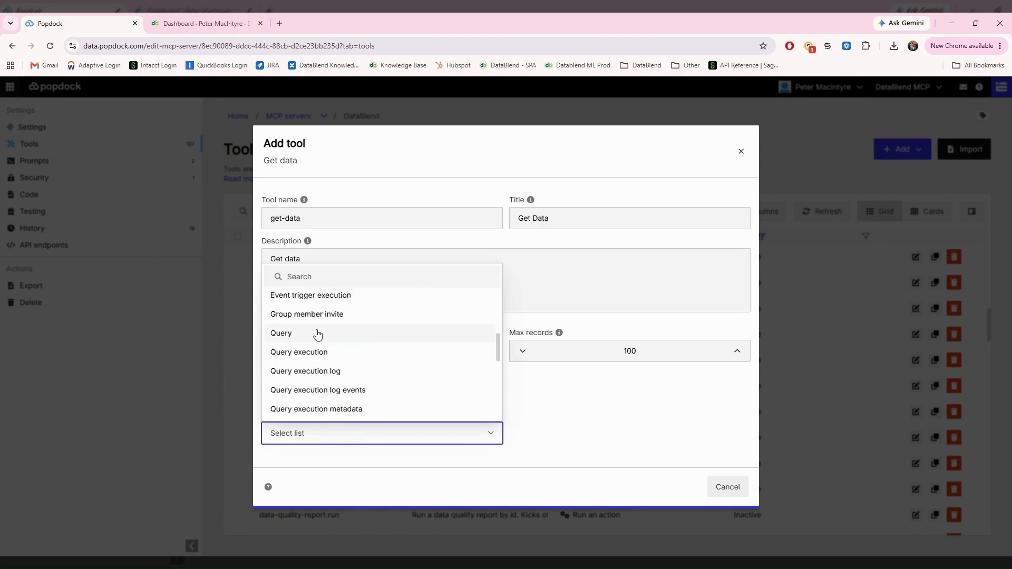
{"action": "left_click", "coordinate": [294, 337]}
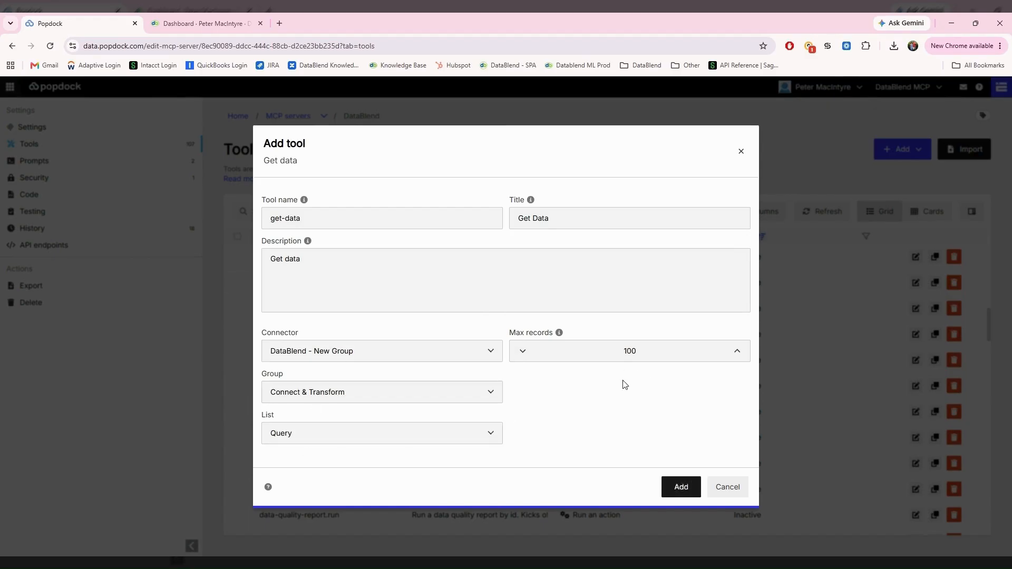
{"action": "left_click", "coordinate": [649, 352]}
{"action": "type", "text": "0"}
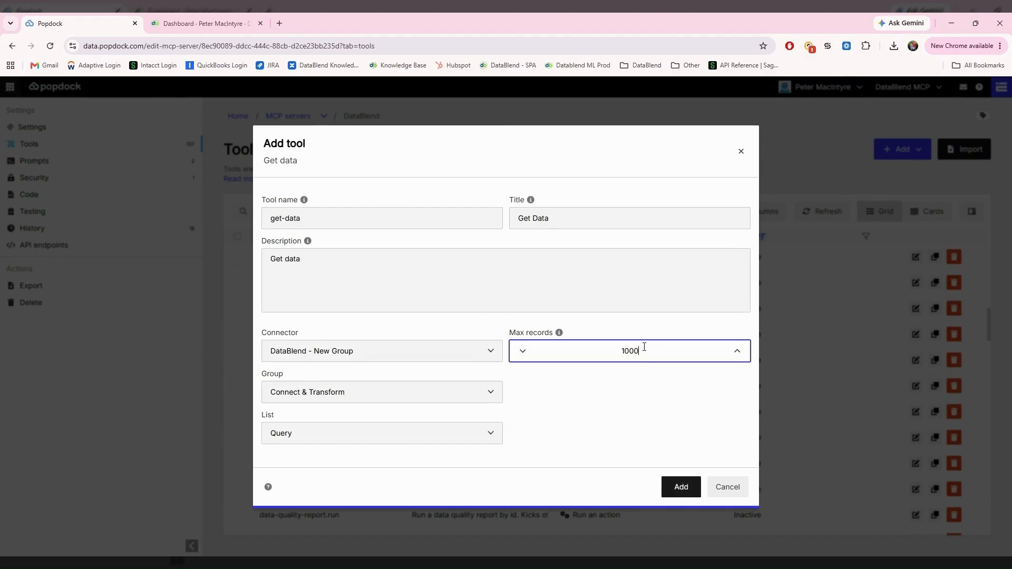
{"action": "type", "text": "0"}
{"action": "left_click", "coordinate": [465, 473]}
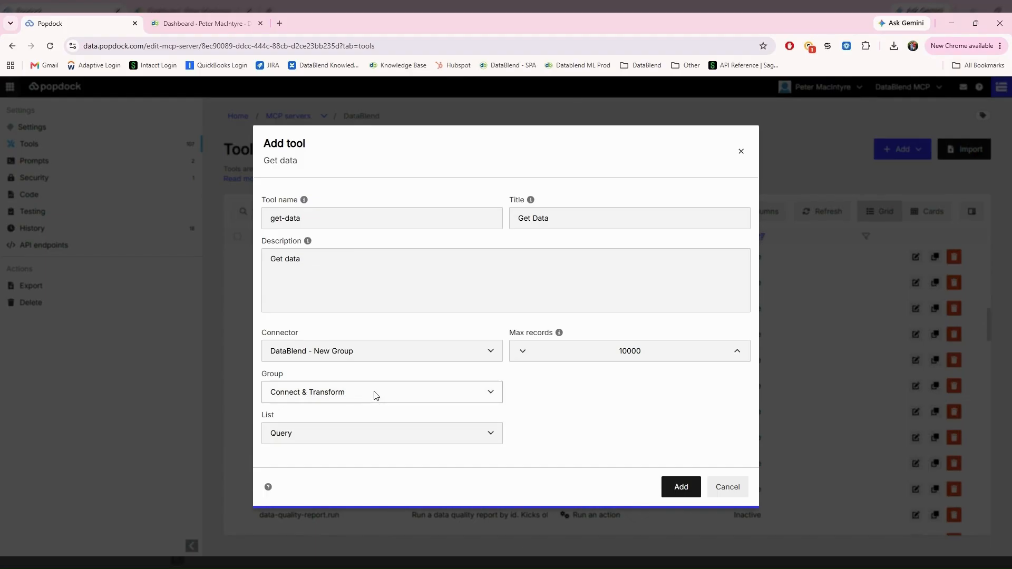
Step: Switch the group to Query Data with list DQ Testing (Query) and create the tool
{"action": "left_click", "coordinate": [375, 396]}
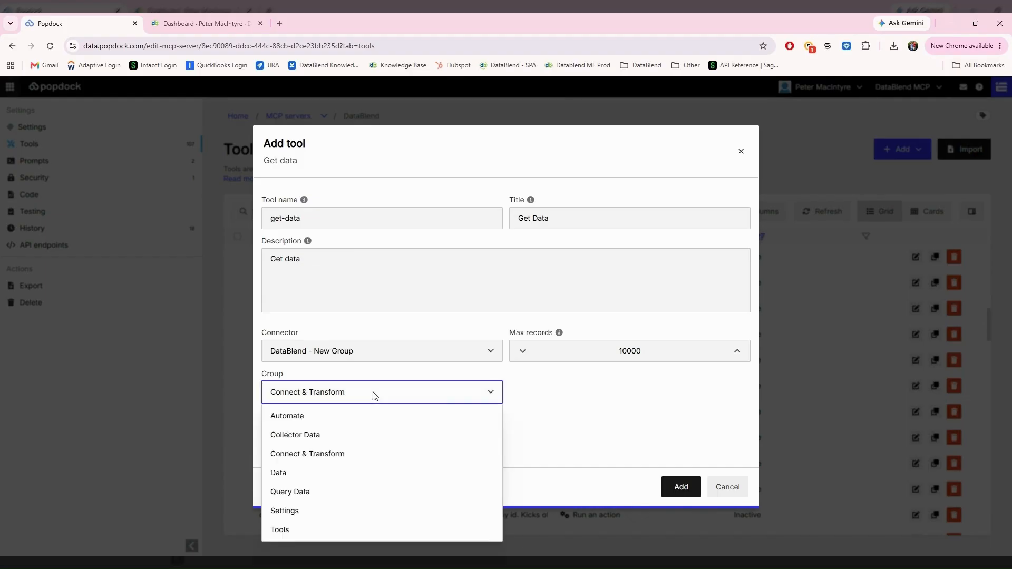
{"action": "left_click", "coordinate": [299, 494]}
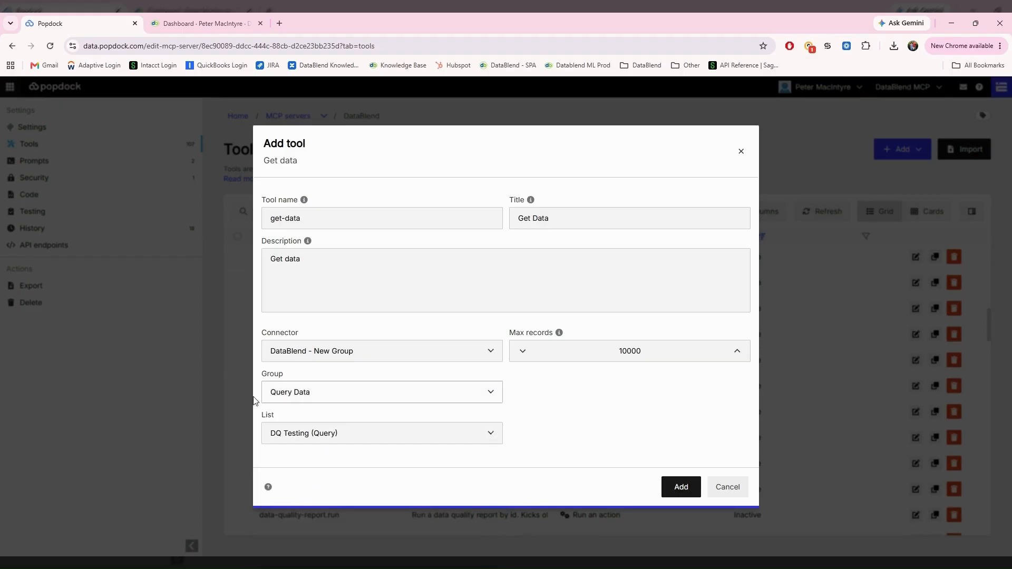
{"action": "left_click", "coordinate": [295, 438]}
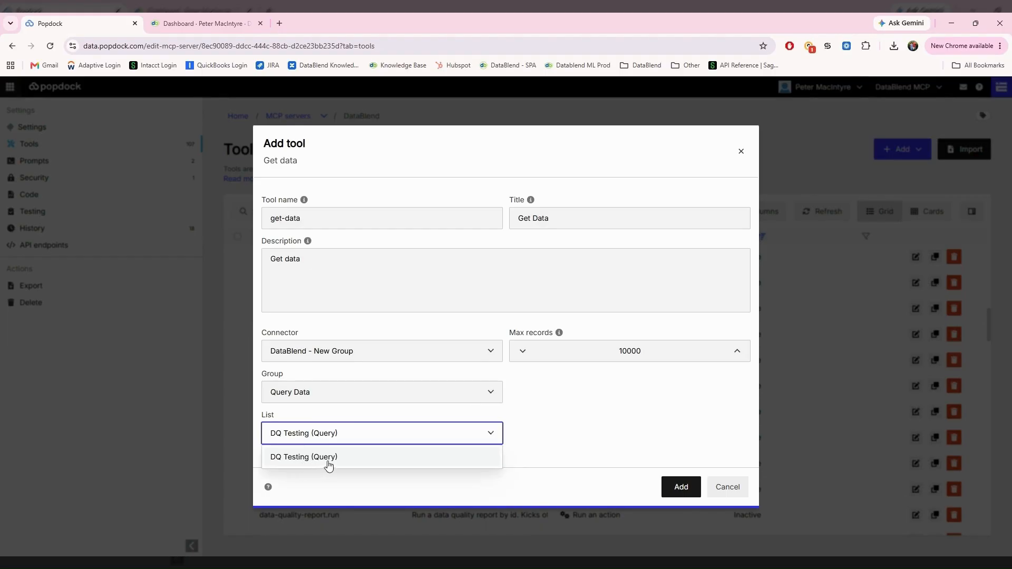
{"action": "left_click", "coordinate": [540, 421]}
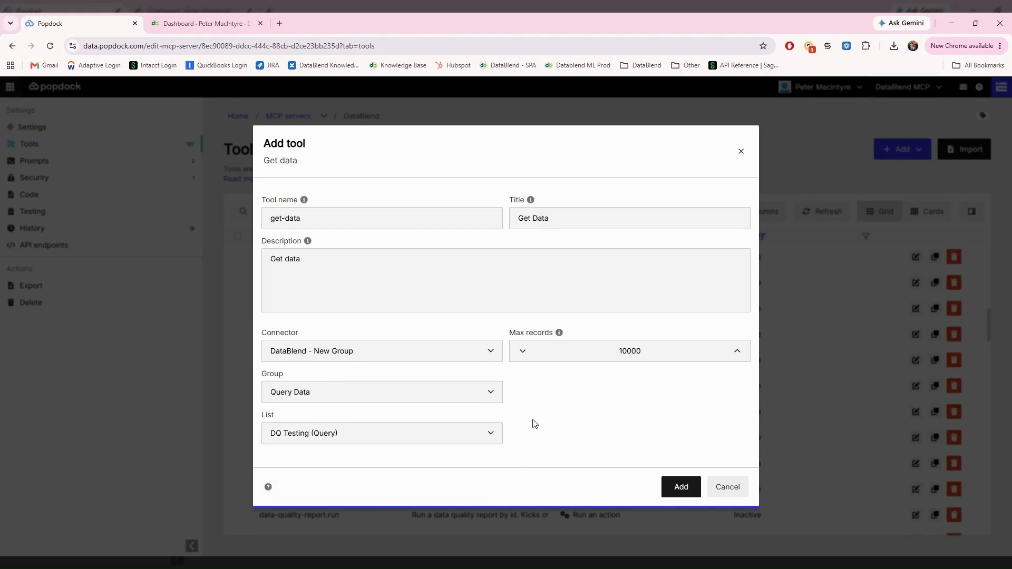
{"action": "left_click", "coordinate": [432, 392]}
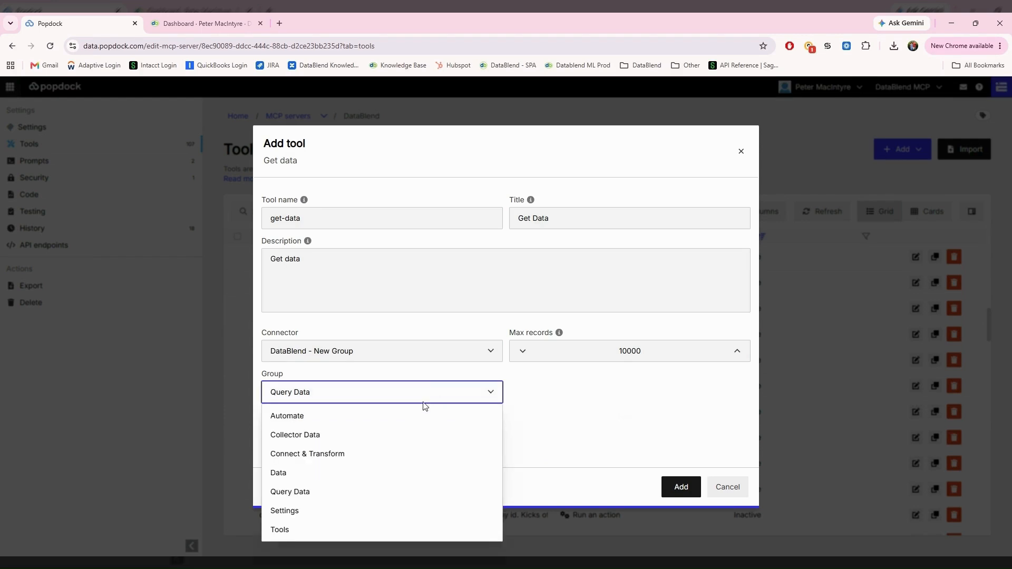
{"action": "left_click", "coordinate": [311, 437]}
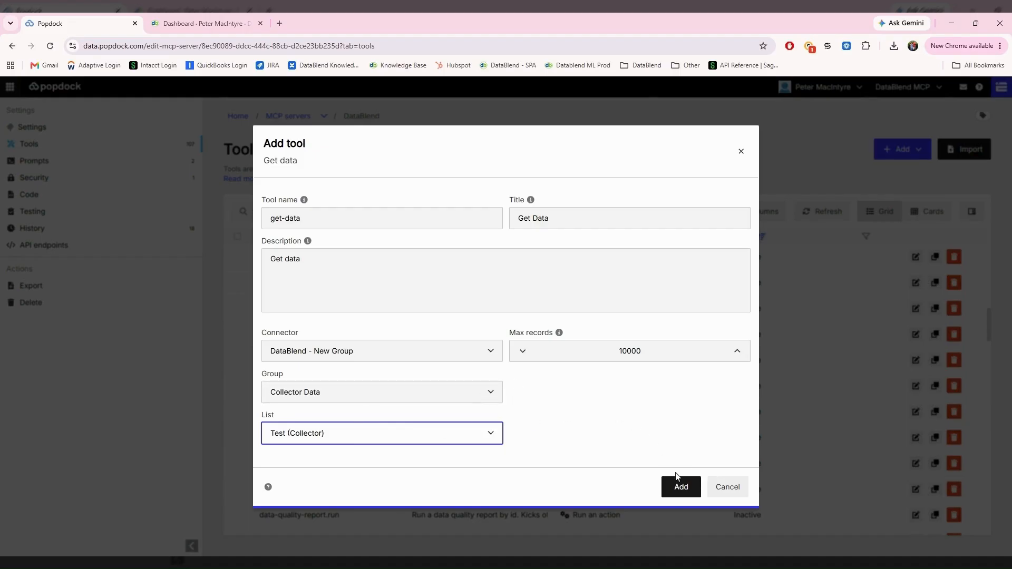
{"action": "left_click", "coordinate": [420, 393]}
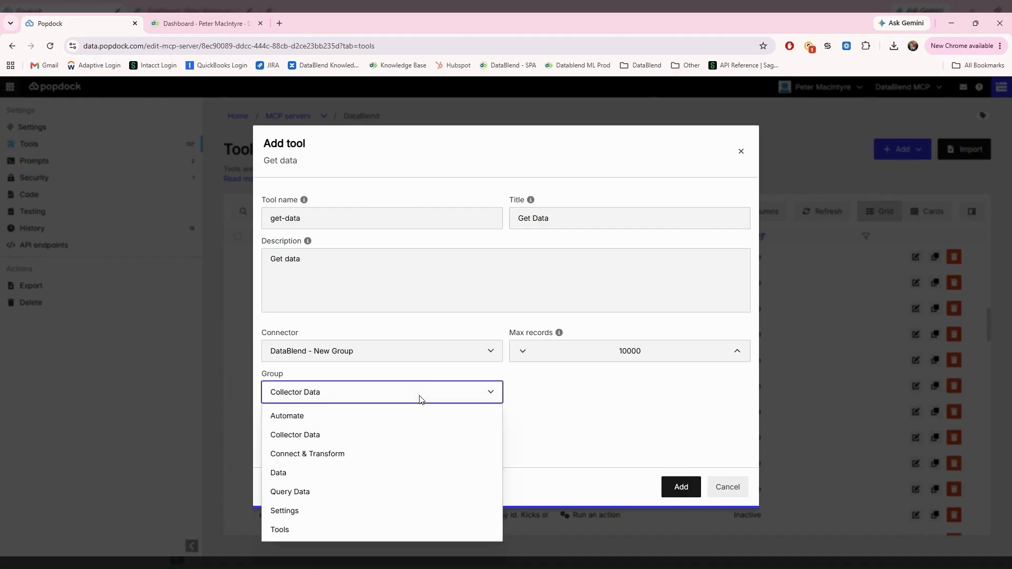
{"action": "left_click", "coordinate": [315, 493]}
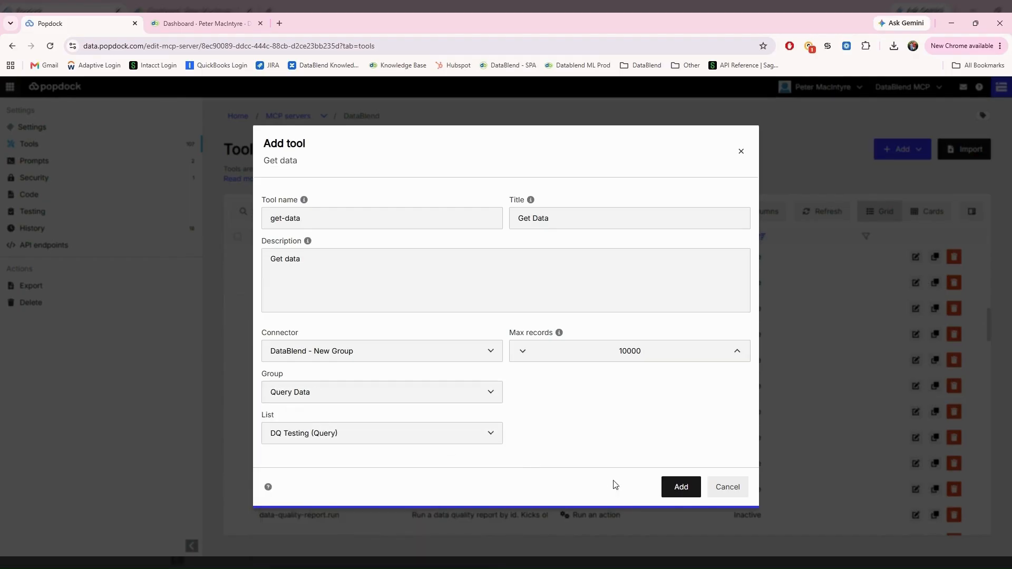
{"action": "left_click", "coordinate": [675, 490]}
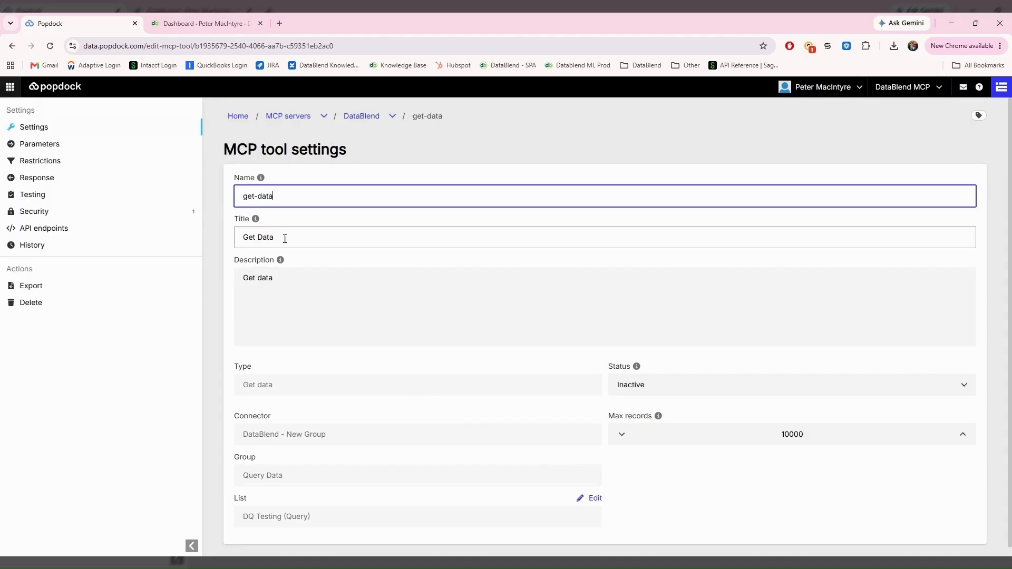
Step: Add Balance as a response field of the get-data tool
{"action": "left_click", "coordinate": [46, 151]}
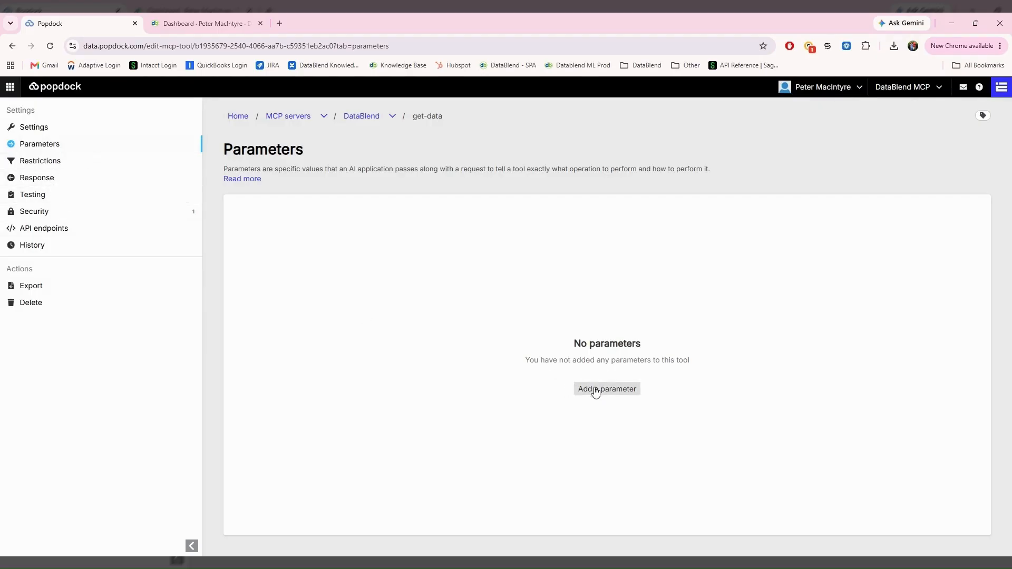
{"action": "left_click", "coordinate": [36, 177]}
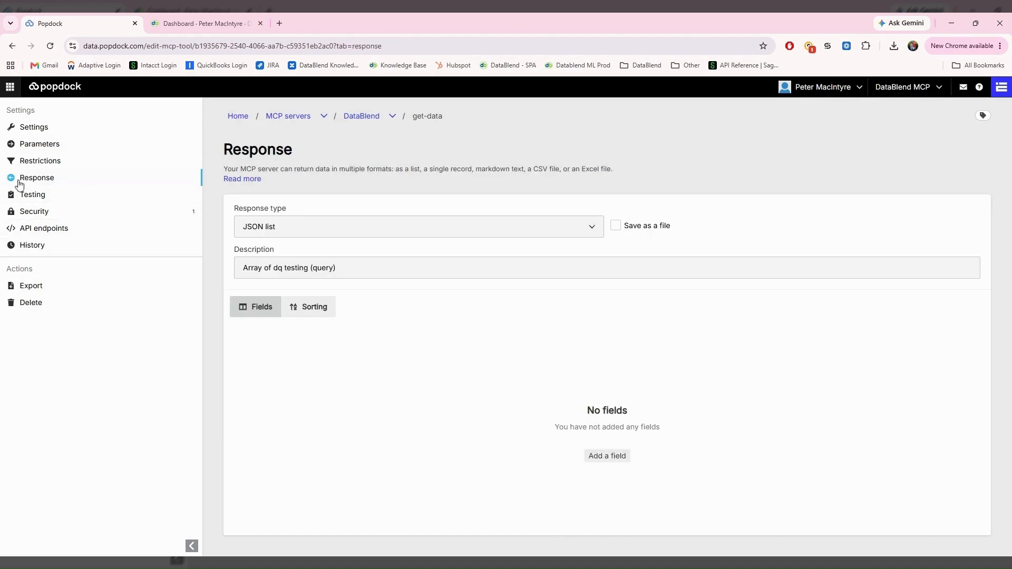
{"action": "left_click", "coordinate": [603, 456]}
{"action": "left_click", "coordinate": [339, 298]}
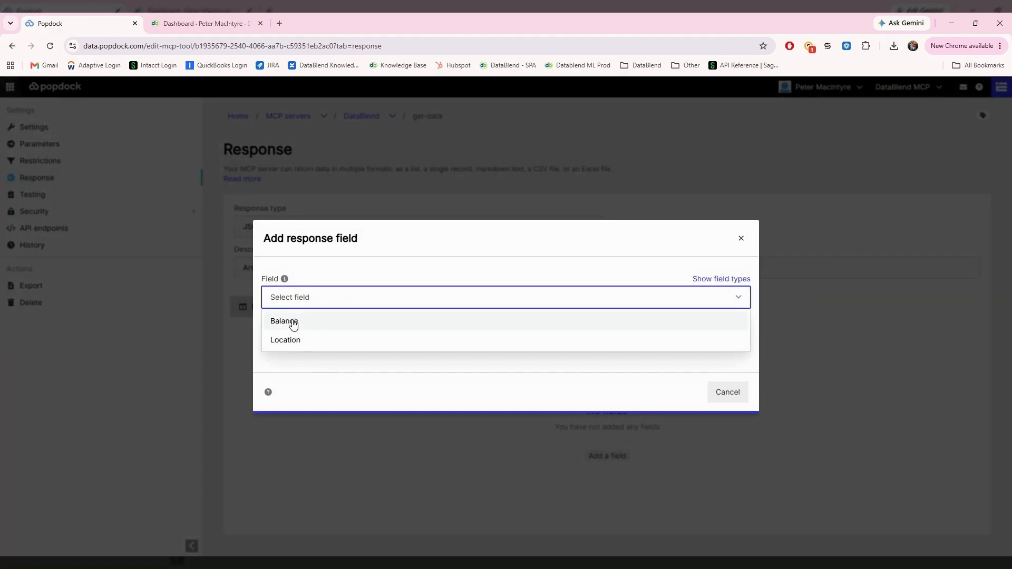
{"action": "left_click", "coordinate": [294, 324]}
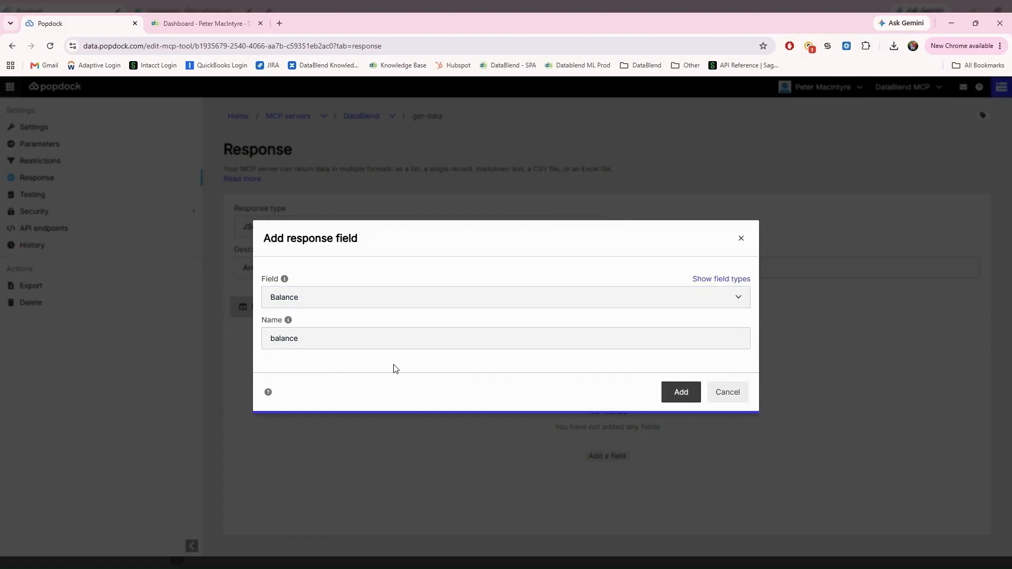
{"action": "left_click", "coordinate": [679, 394]}
Step: Add Location as a second response field and go to the tool's Testing page
{"action": "left_click", "coordinate": [946, 153]}
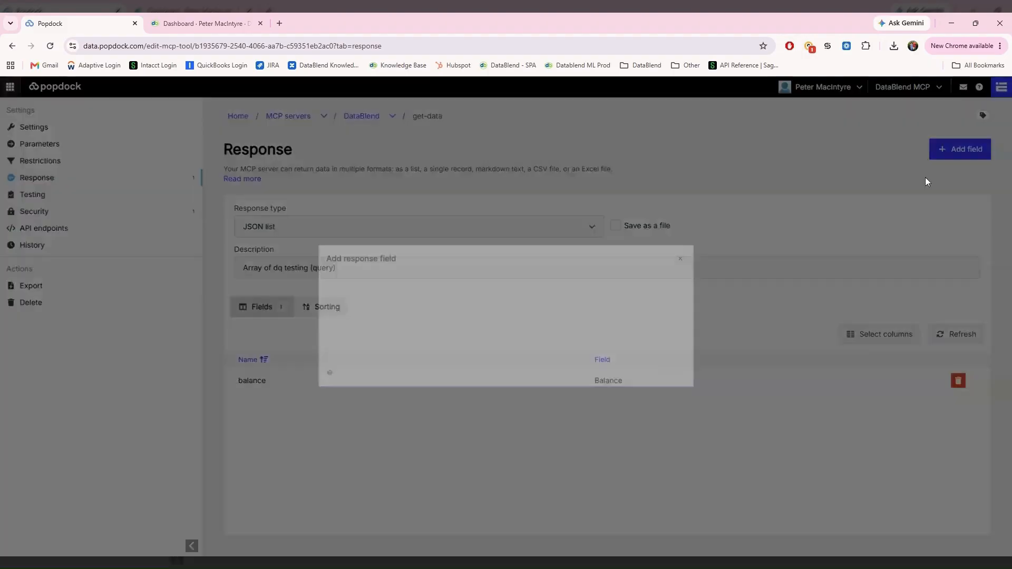
{"action": "left_click", "coordinate": [363, 297]}
{"action": "left_click", "coordinate": [310, 340]}
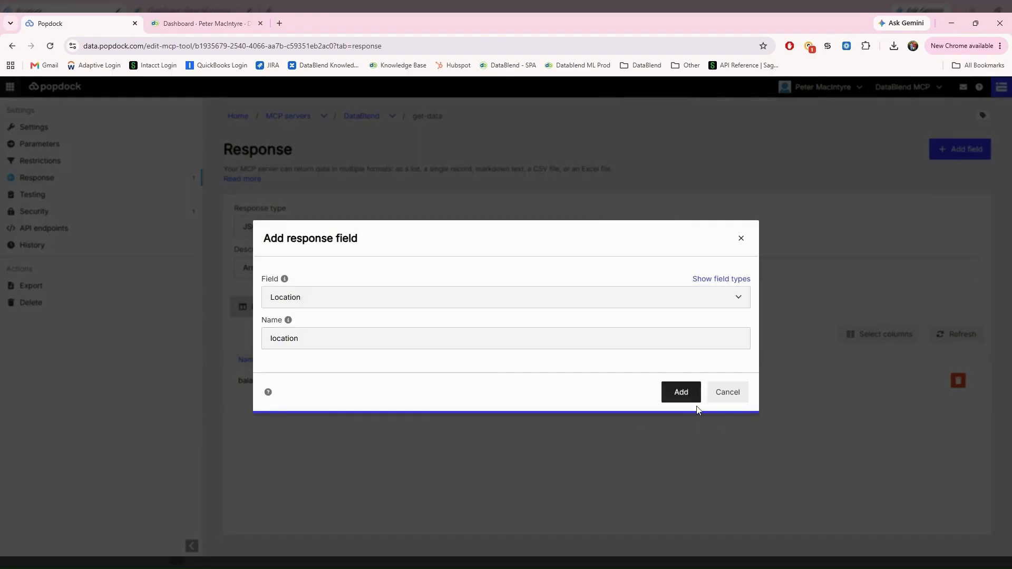
{"action": "left_click", "coordinate": [681, 393]}
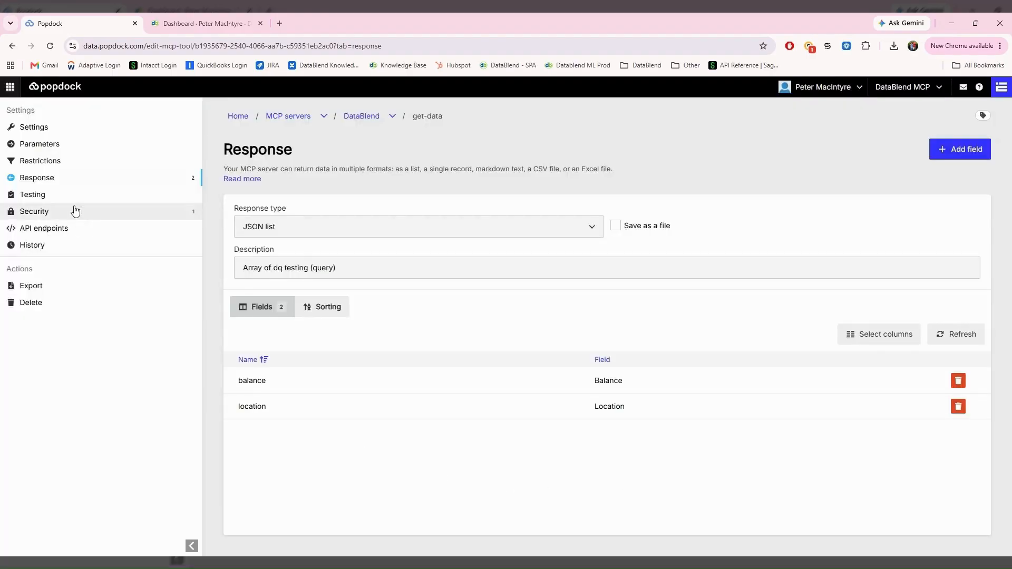
{"action": "left_click", "coordinate": [50, 196]}
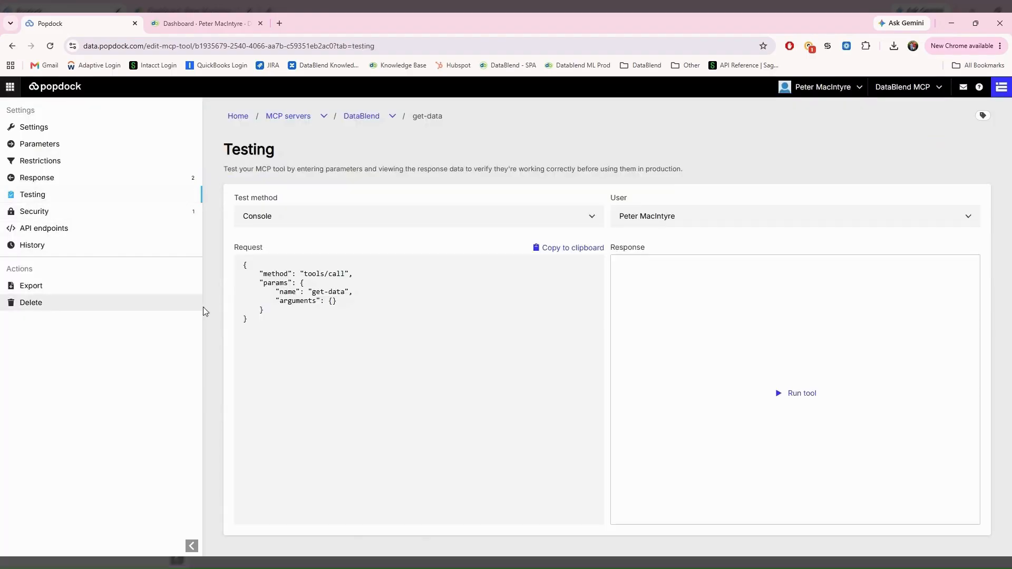
Step: Run a test returning CAD and ESP zero balances, set status to Active, open a new tab
{"action": "left_click", "coordinate": [789, 395]}
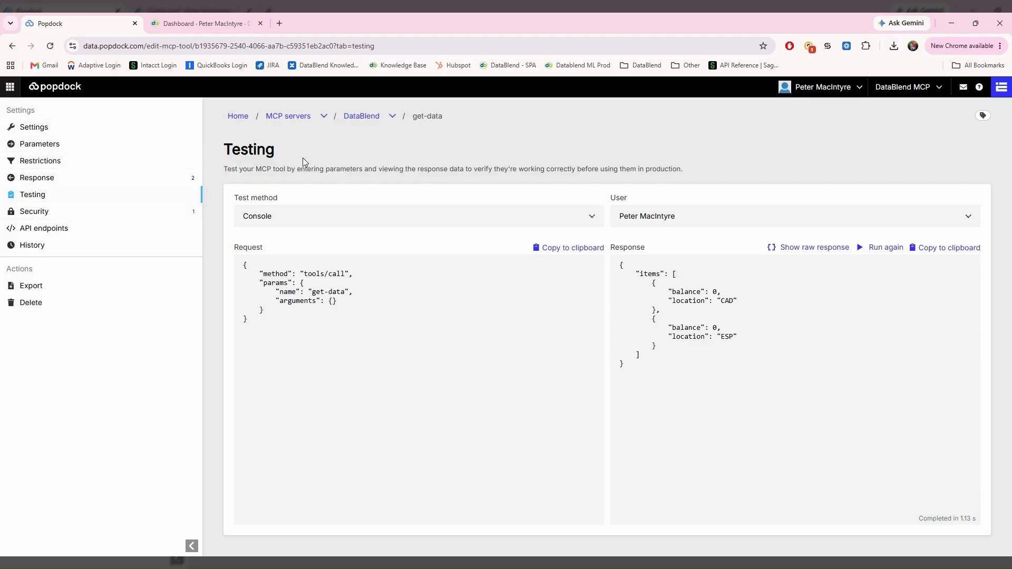
{"action": "left_click", "coordinate": [46, 136]}
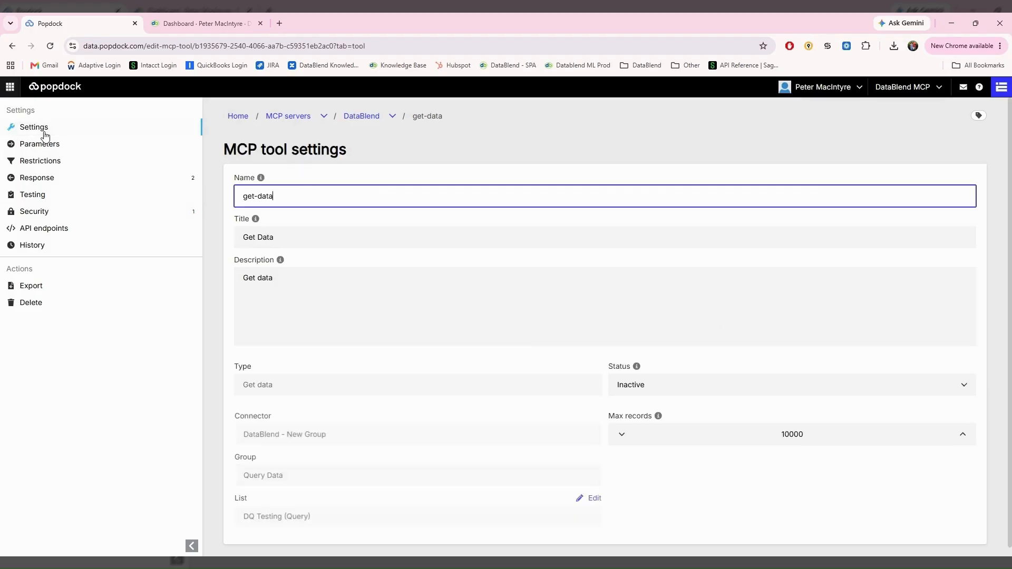
{"action": "left_click", "coordinate": [772, 390]}
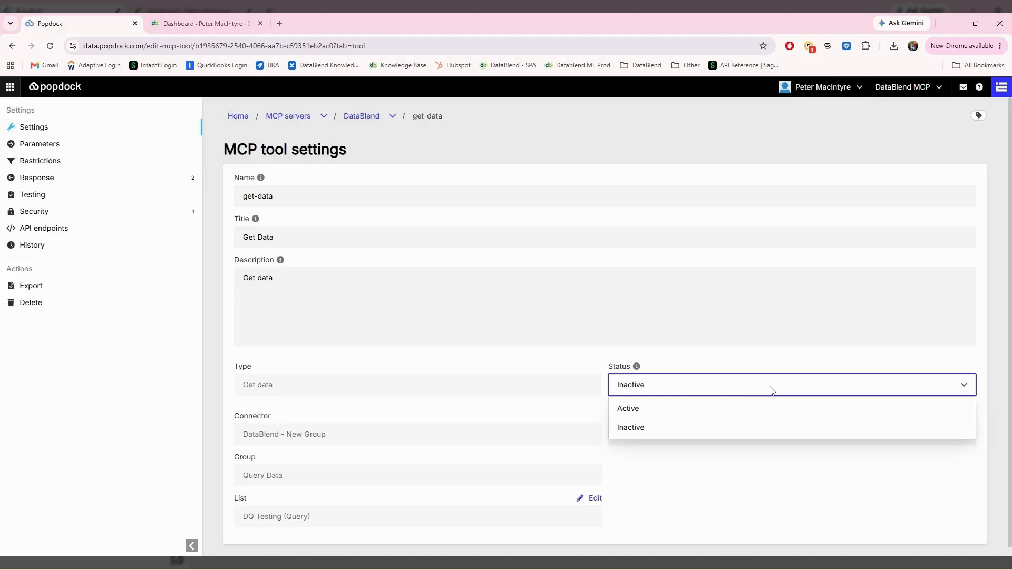
{"action": "left_click", "coordinate": [646, 416]}
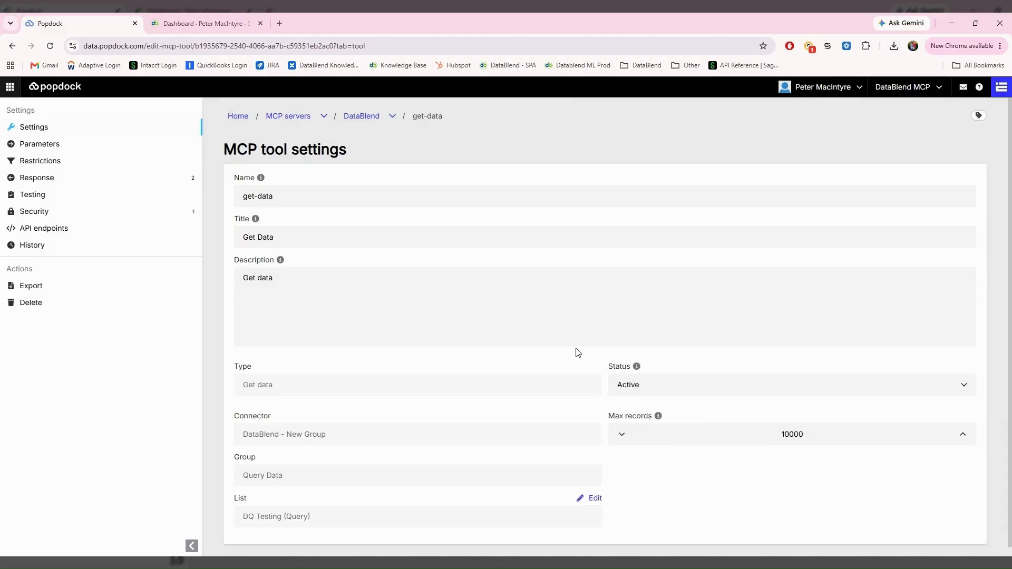
{"action": "left_click", "coordinate": [279, 24]}
Step: Load claude.ai in the new tab and place it next to the Popdock tab
{"action": "type", "text": "clau"}
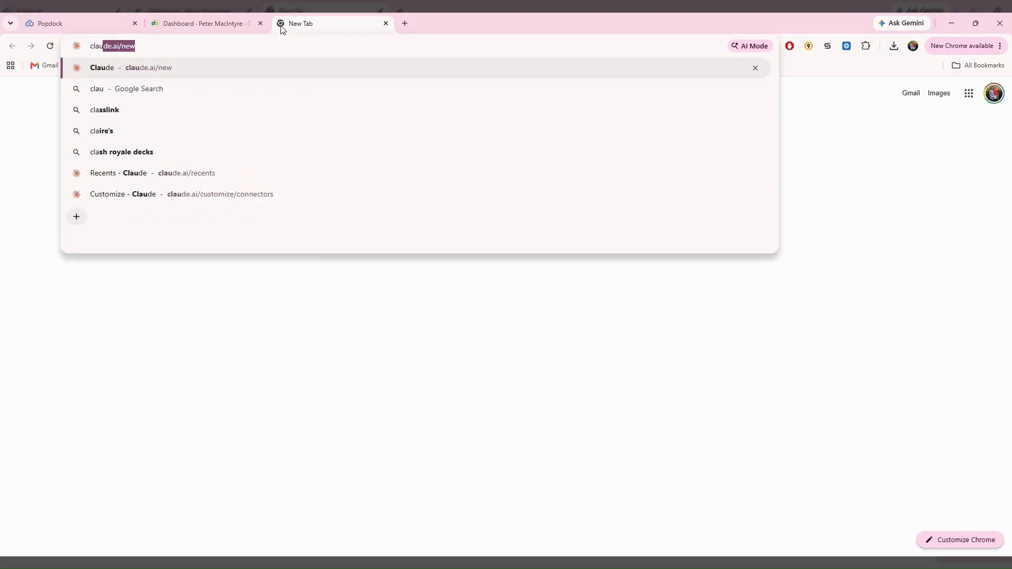
{"action": "key", "text": "Return"}
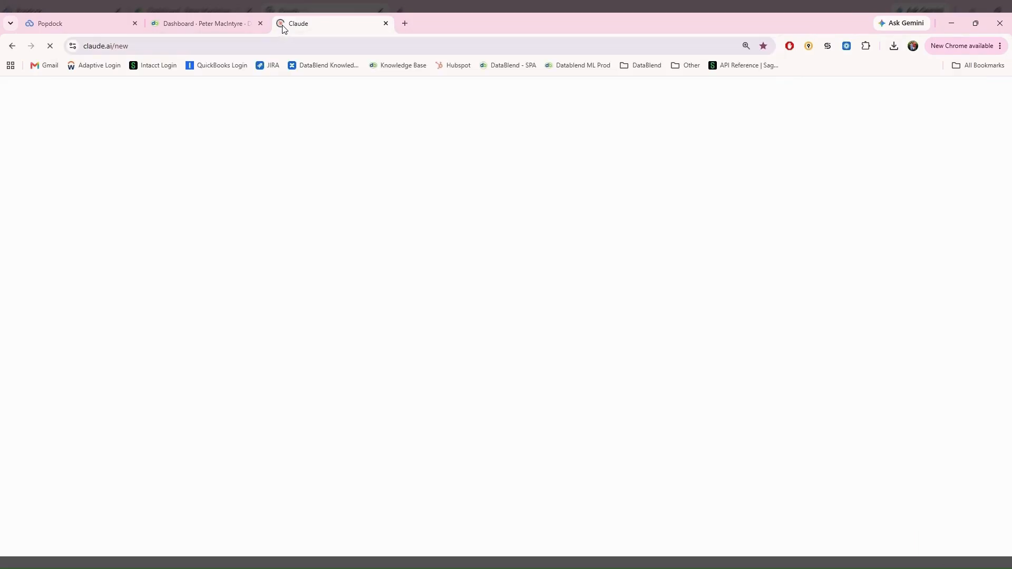
{"action": "left_click_drag", "start_coordinate": [280, 27], "coordinate": [174, 27]}
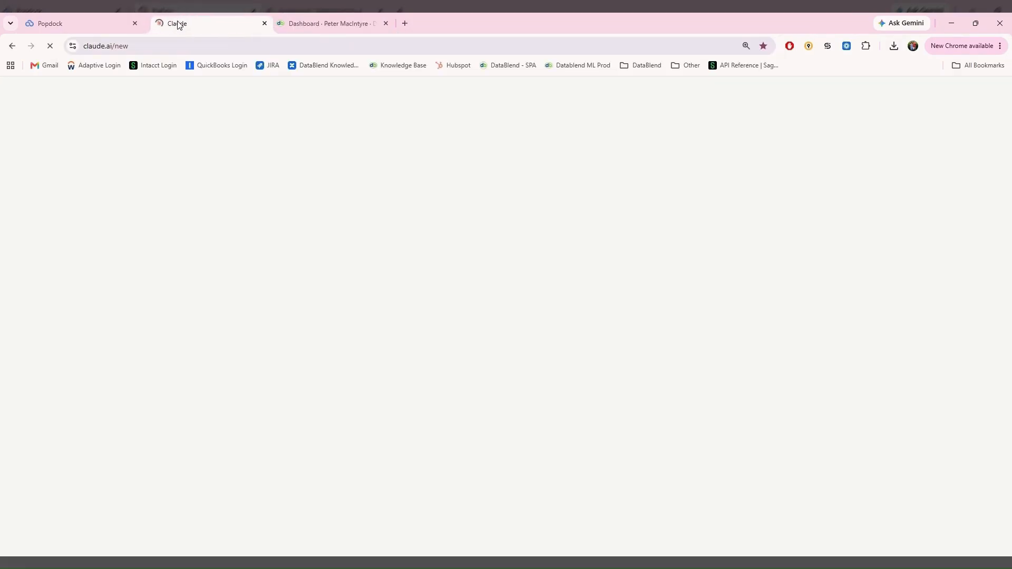
Step: Refresh the DBMCP connector's tools list to 11 read-only tools, then close Settings
{"action": "left_click", "coordinate": [341, 315]}
{"action": "mouse_move", "coordinate": [379, 417]}
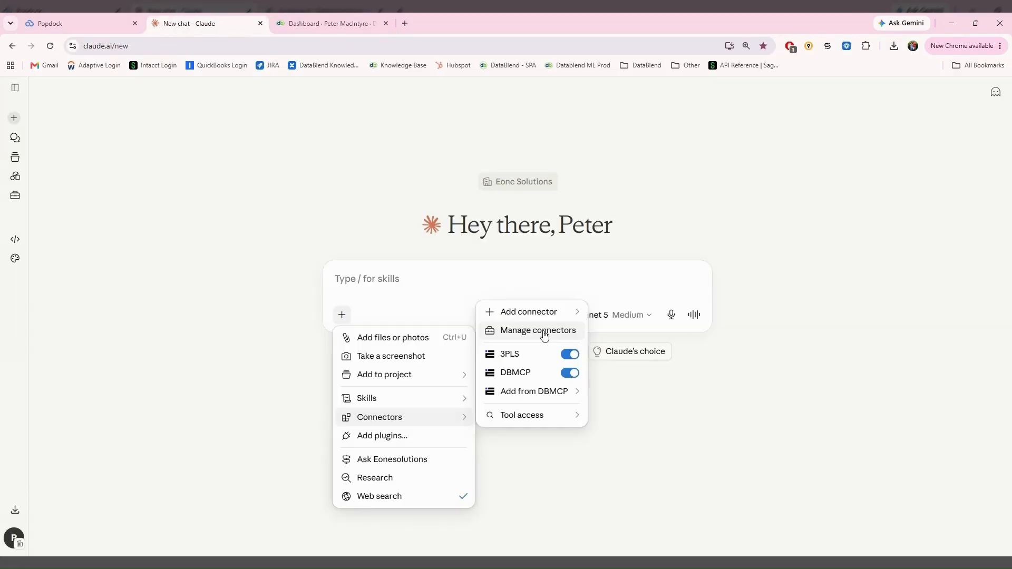
{"action": "left_click", "coordinate": [543, 332]}
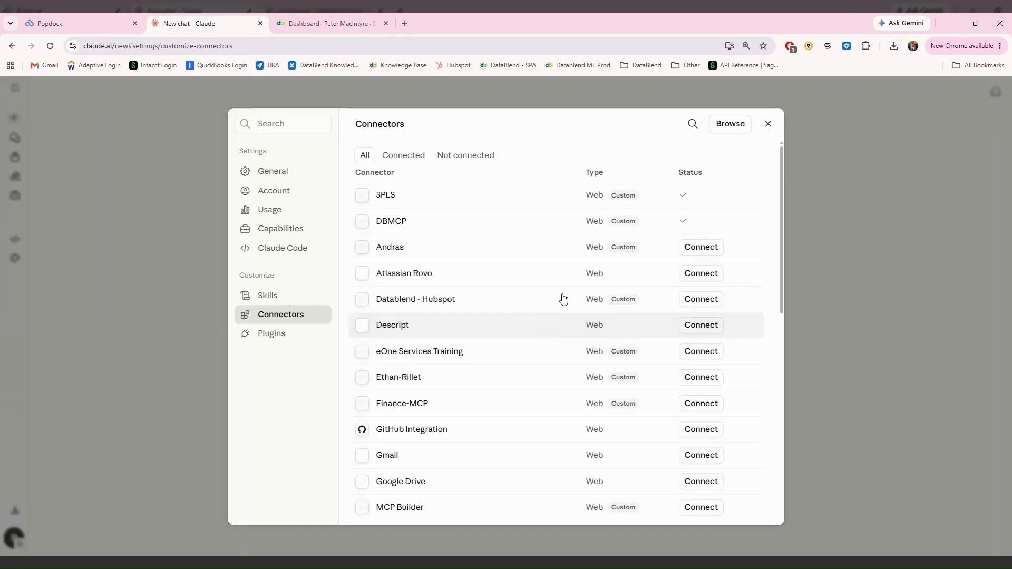
{"action": "left_click", "coordinate": [452, 227]}
{"action": "left_click", "coordinate": [762, 156]}
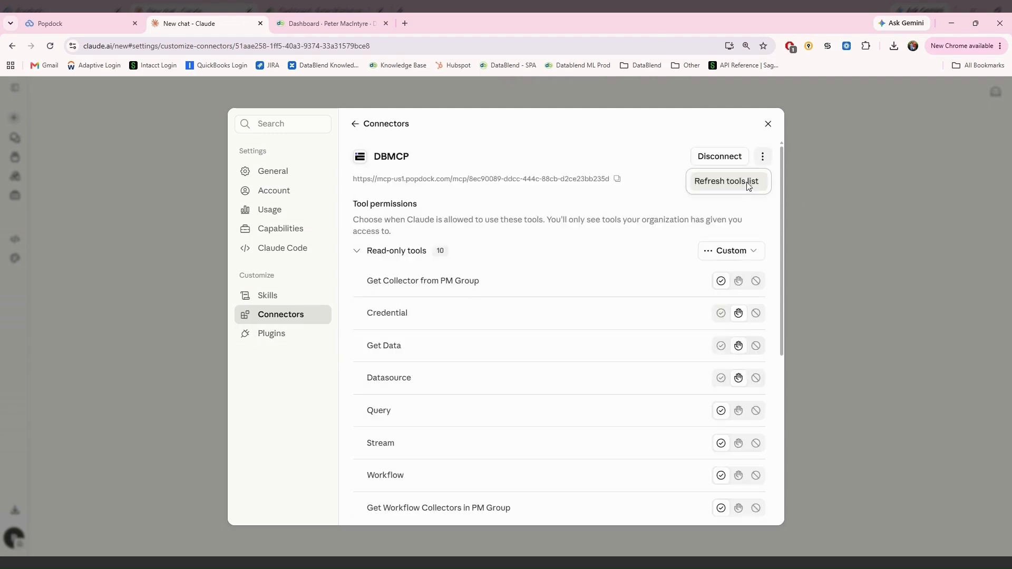
{"action": "left_click", "coordinate": [749, 185]}
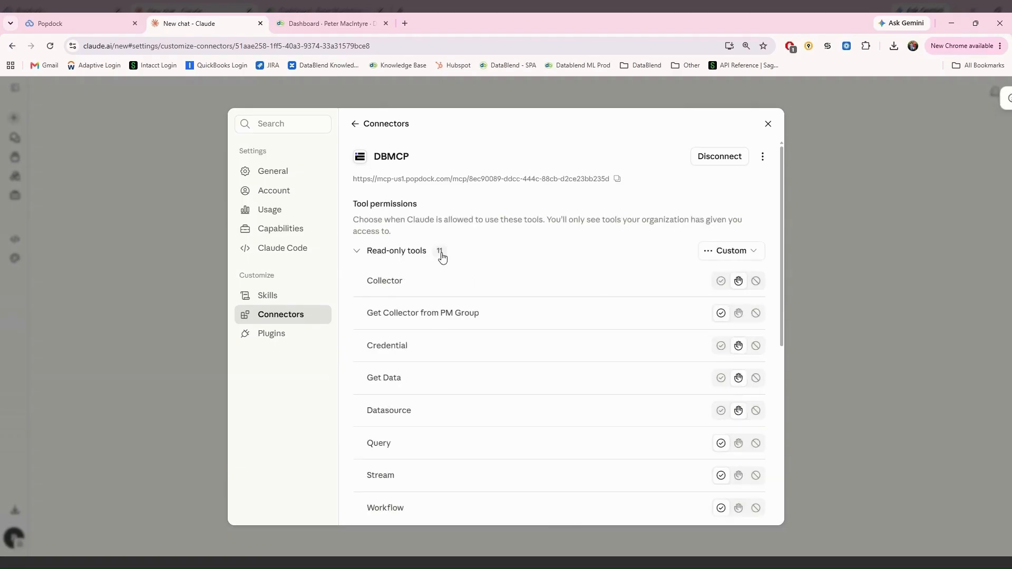
{"action": "left_click", "coordinate": [767, 125]}
Step: Ask Claude 'show me get data' and always allow it to use Get Data
{"action": "type", "text": "show me get data"}
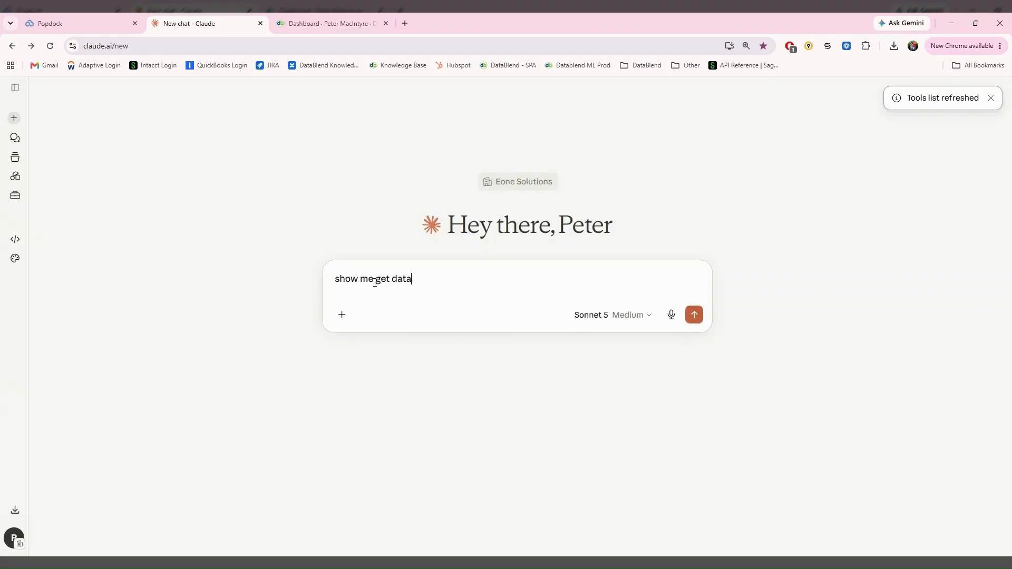
{"action": "key", "text": "Return"}
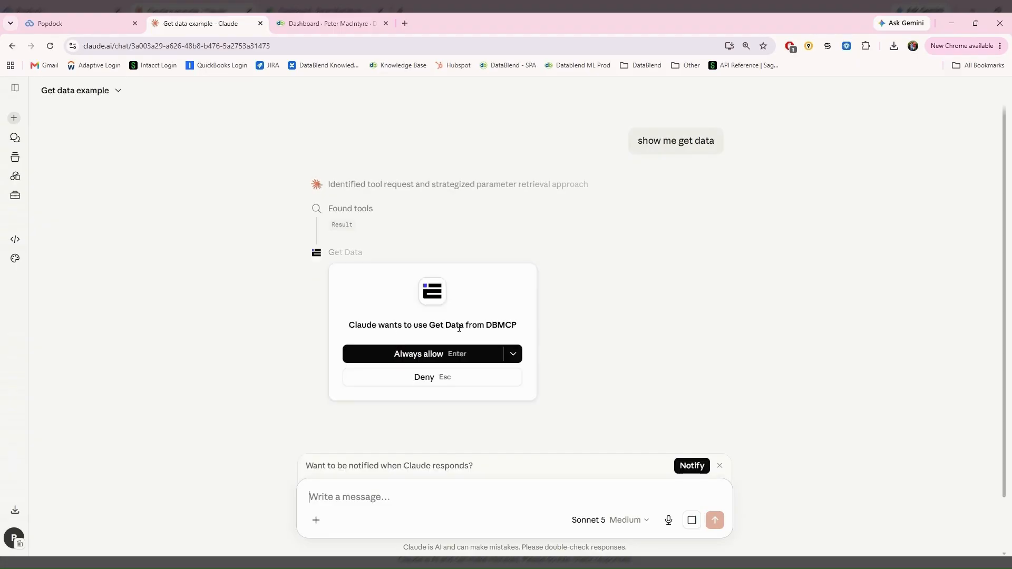
{"action": "left_click", "coordinate": [429, 354]}
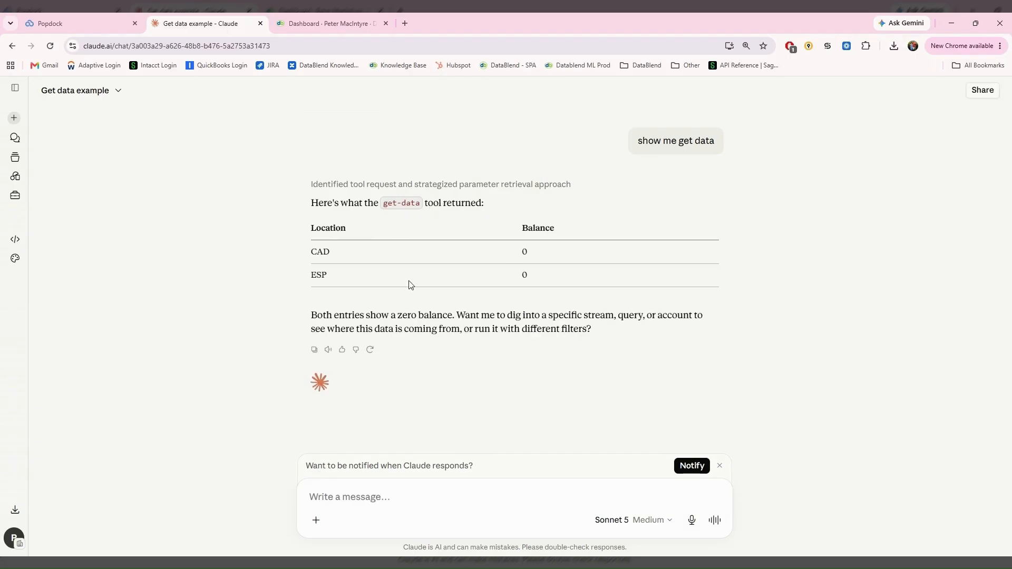
Step: Check the get-data tool settings in Popdock, then return to the Claude chat
{"action": "left_click", "coordinate": [103, 21]}
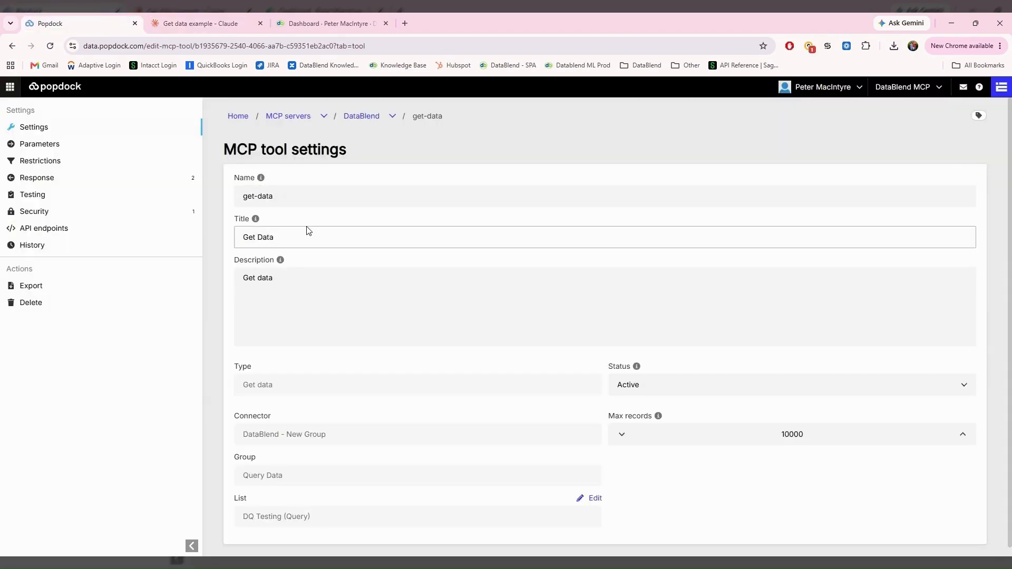
{"action": "left_click", "coordinate": [249, 193]}
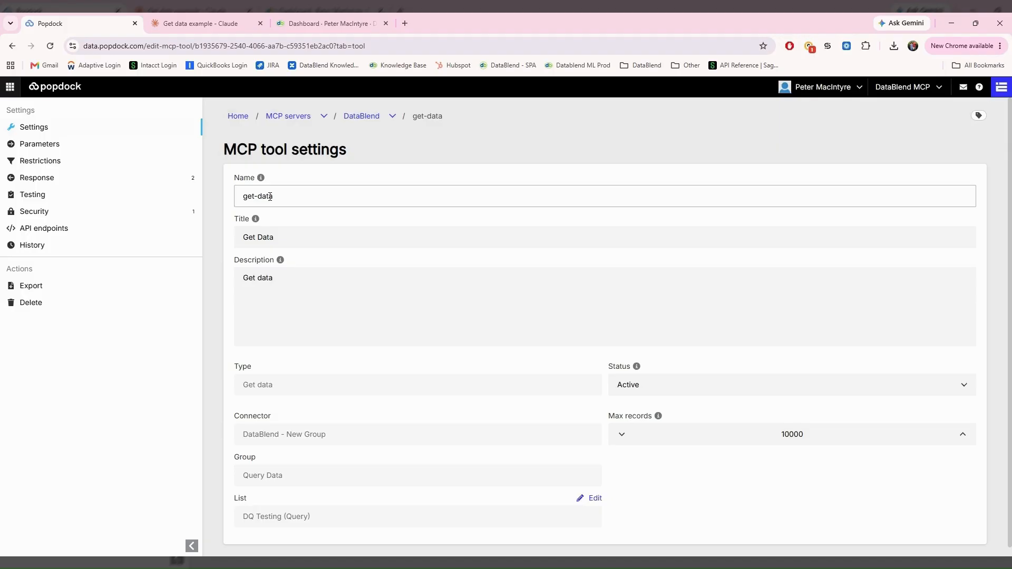
{"action": "left_click", "coordinate": [216, 21]}
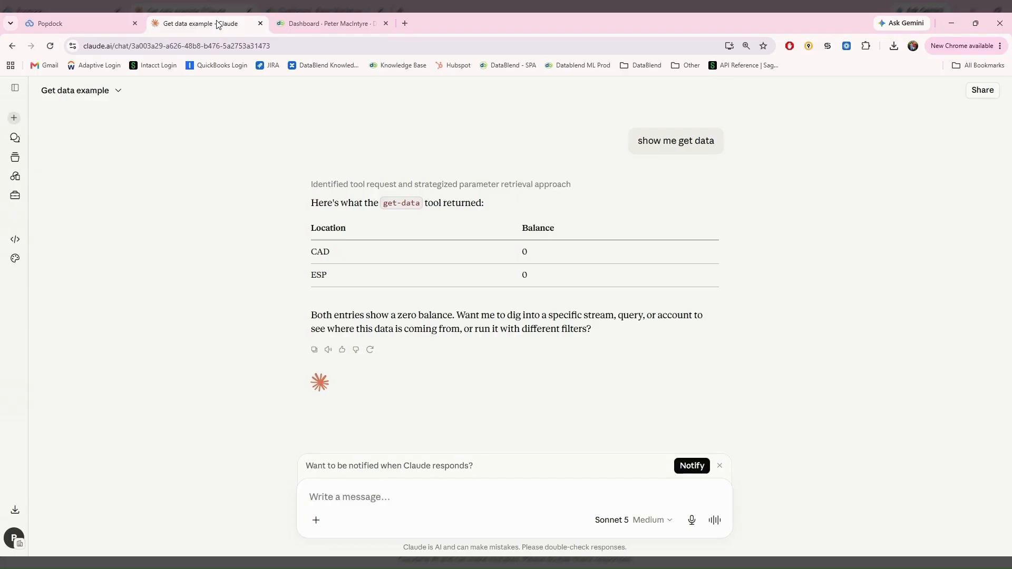